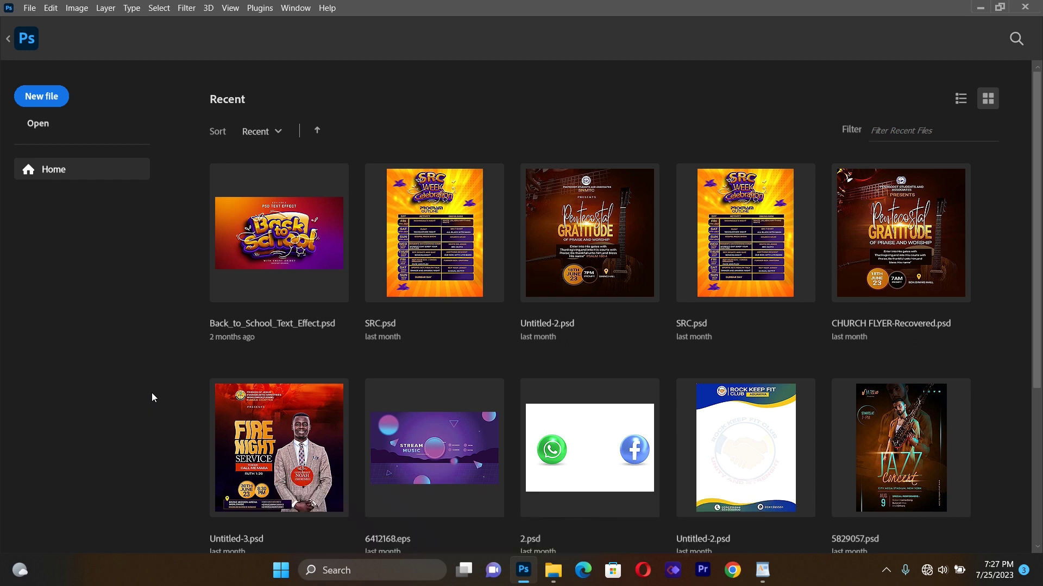
# Start a new document named 'birthday flyer'
pyautogui.click(38, 102)
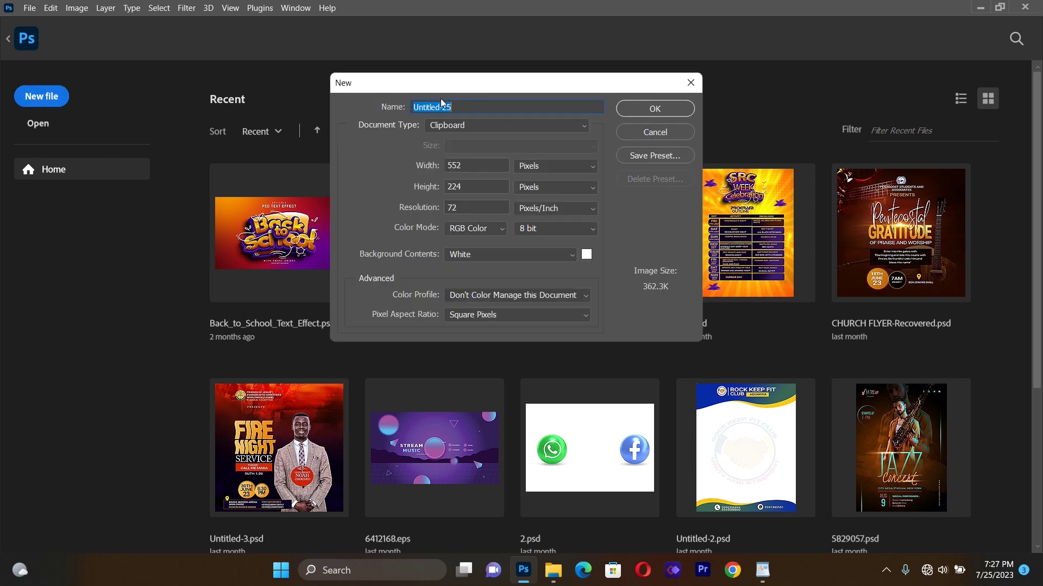
pyautogui.write('U')
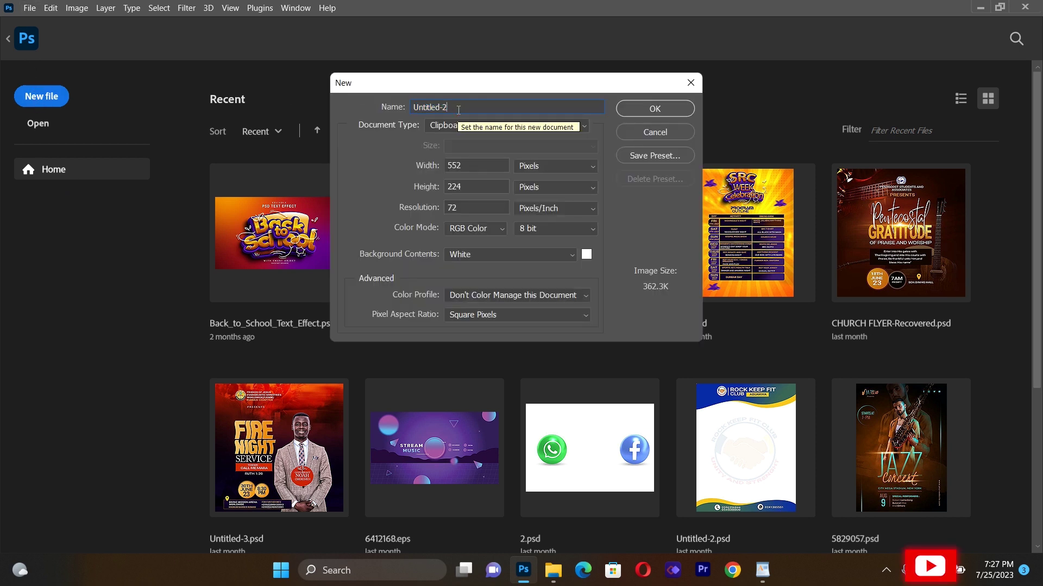
pyautogui.press('BackSpace')
pyautogui.write('birhdat')
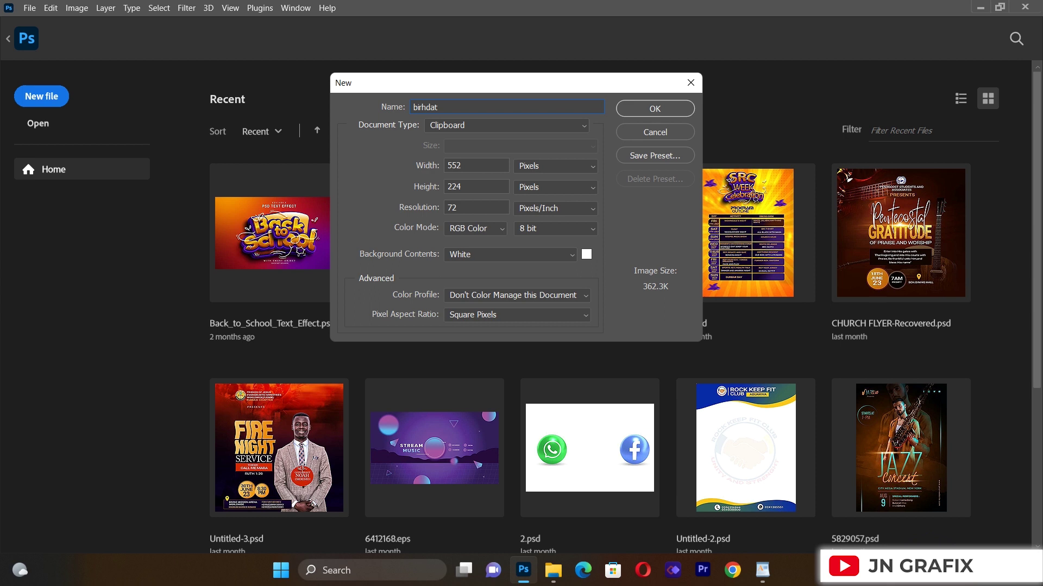
pyautogui.press('BackSpace')
pyautogui.press('BackSpace')
pyautogui.write('thday')
# Set the width and height to 1100 px and the resolution to 300 pixels/inch
pyautogui.press('Tab')
pyautogui.press('BackSpace')
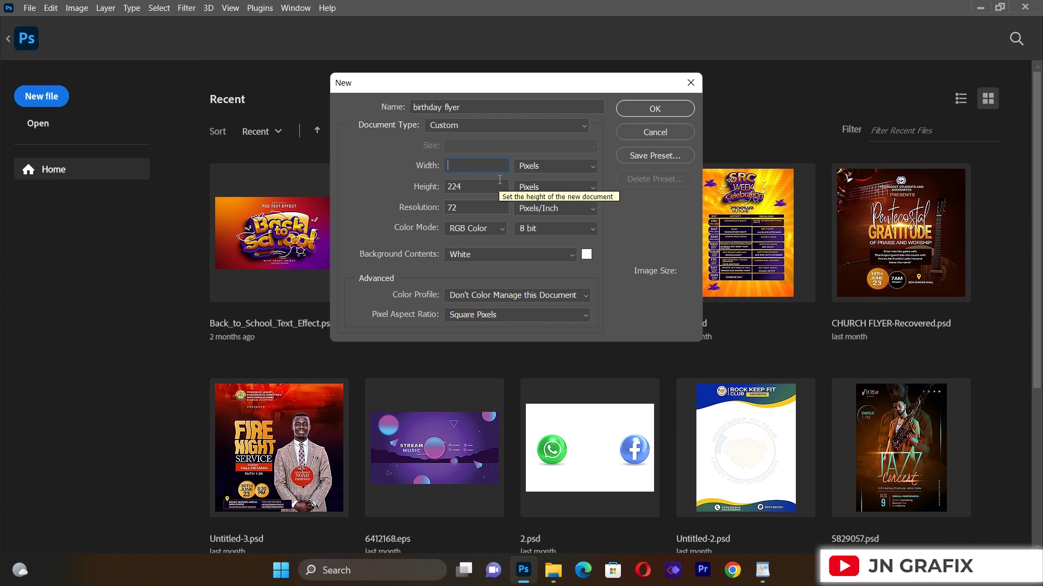
pyautogui.write('110')
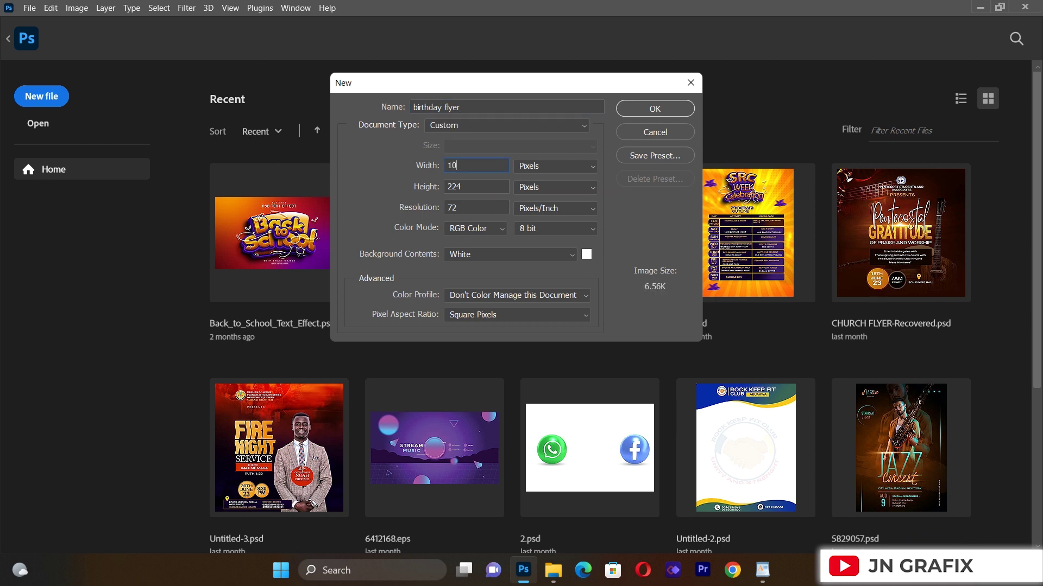
pyautogui.write('0')
pyautogui.press('BackSpace')
pyautogui.press('BackSpace')
pyautogui.press('BackSpace')
pyautogui.write('1100')
pyautogui.doubleClick(458, 208)
pyautogui.press('BackSpace')
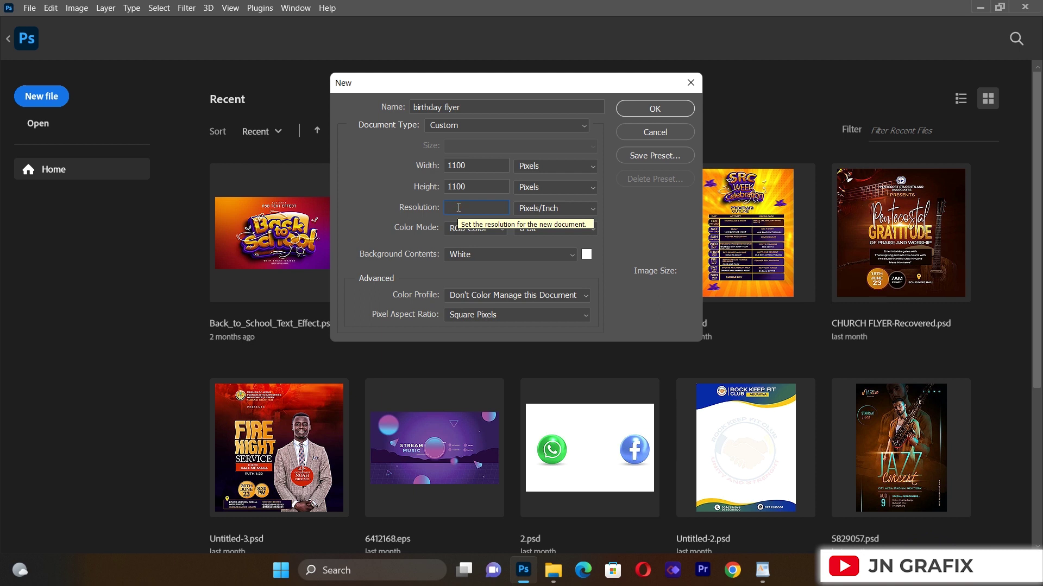
pyautogui.write('3000')
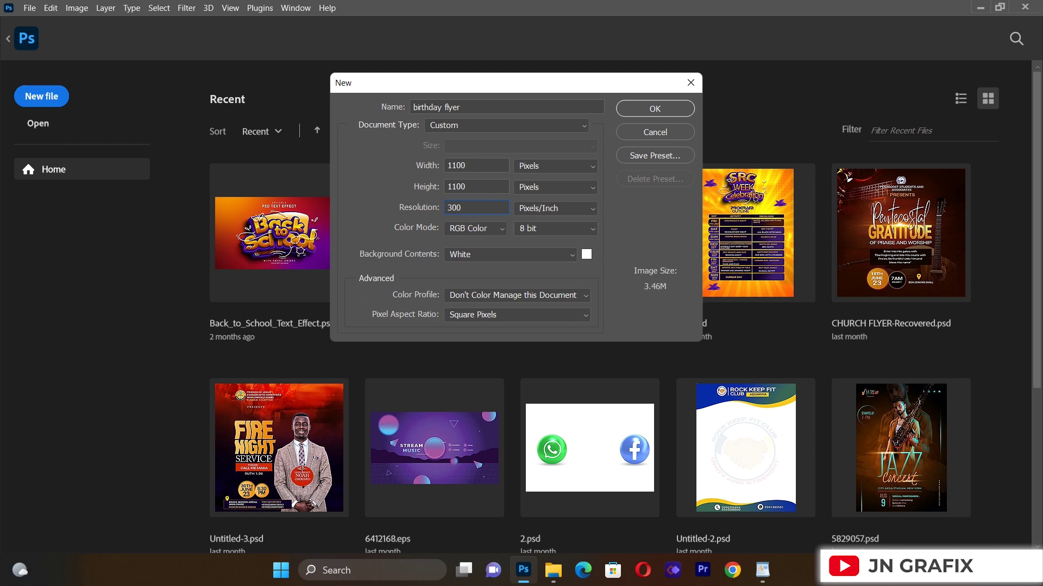
# Create the canvas and add a guide layout of 2 columns and 2 rows with 100 px margins
pyautogui.click(648, 120)
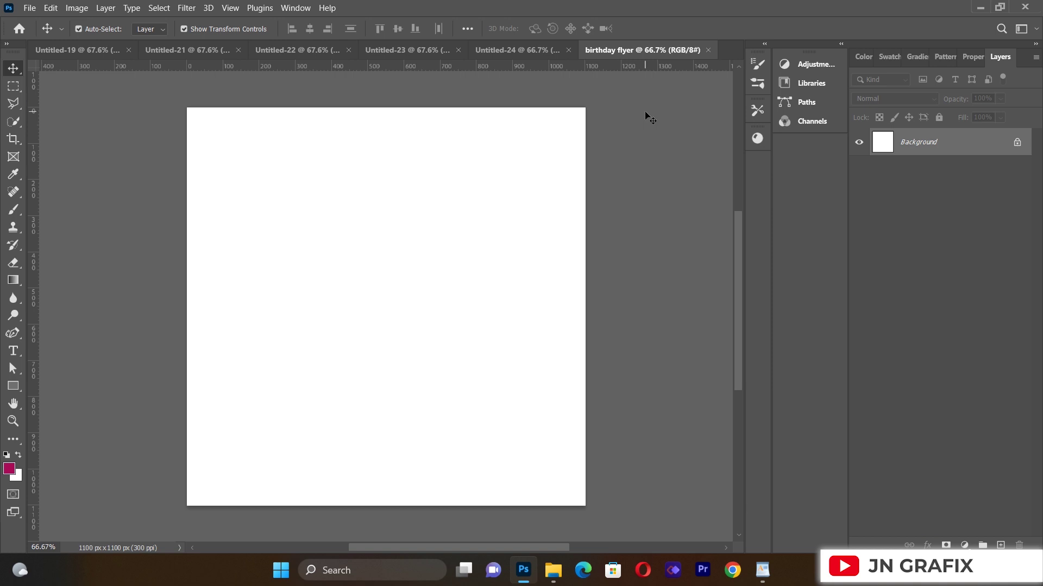
pyautogui.click(228, 8)
pyautogui.click(253, 343)
pyautogui.click(378, 431)
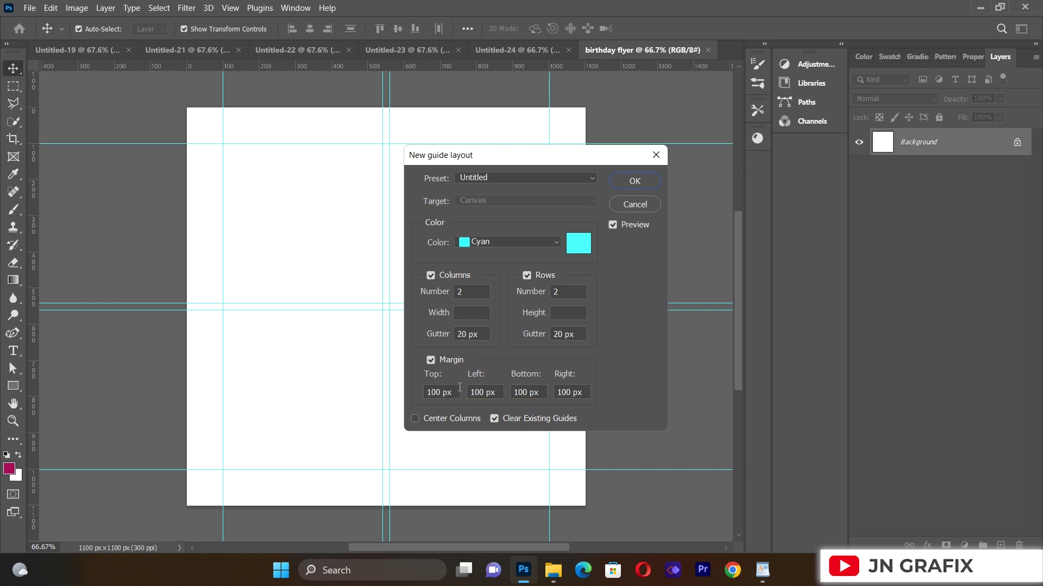
pyautogui.click(629, 181)
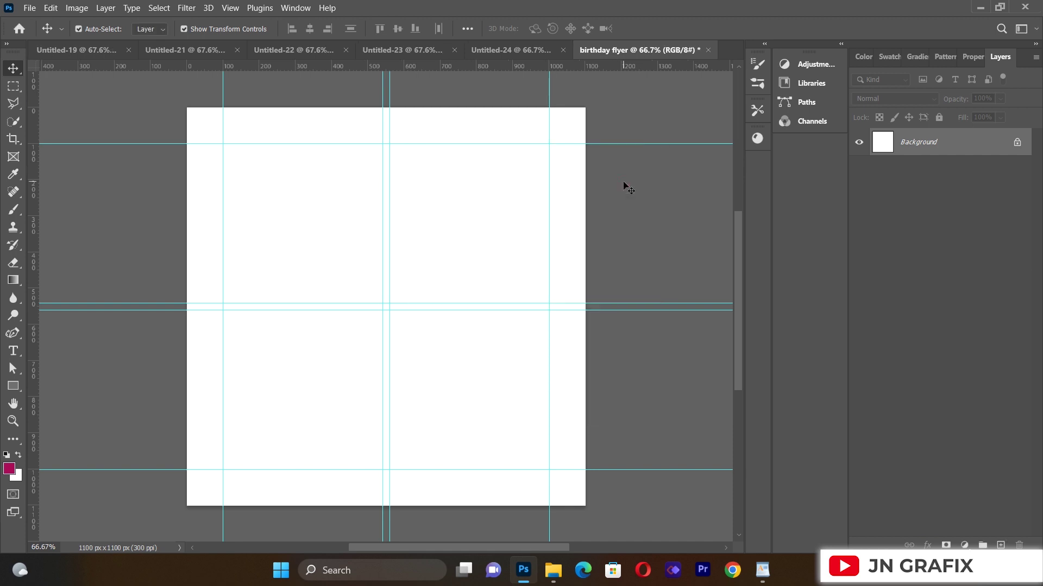
pyautogui.click(30, 8)
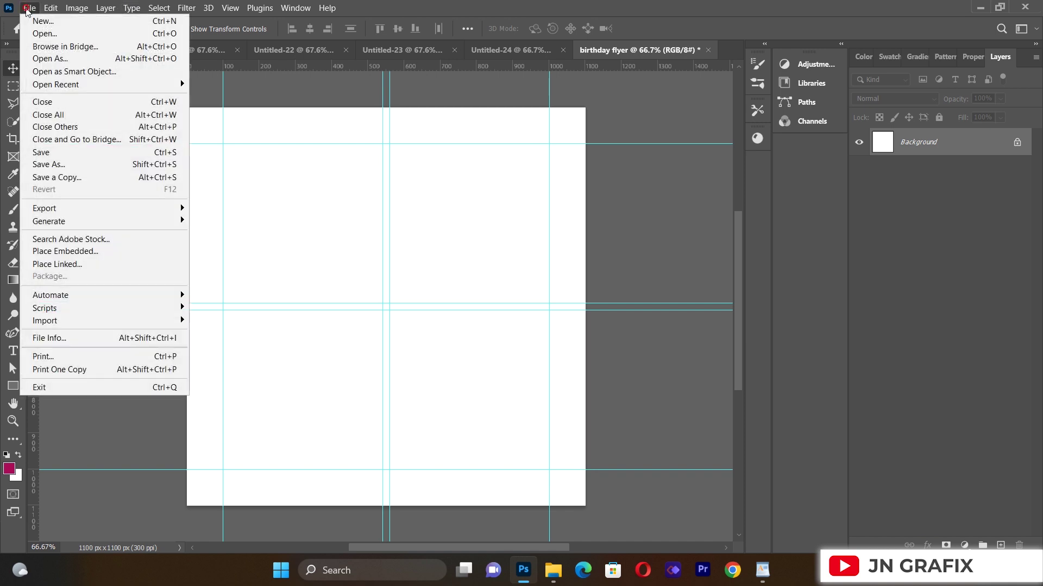
# Place the pink-purple gradient JPG from the bithday folder, stretched to cover the whole canvas
pyautogui.click(86, 263)
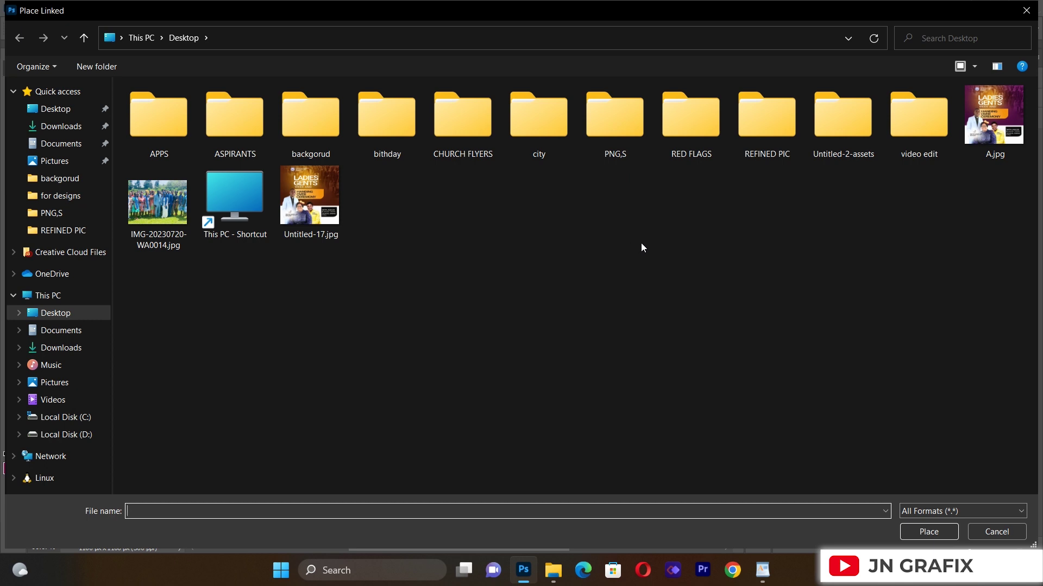
pyautogui.doubleClick(394, 133)
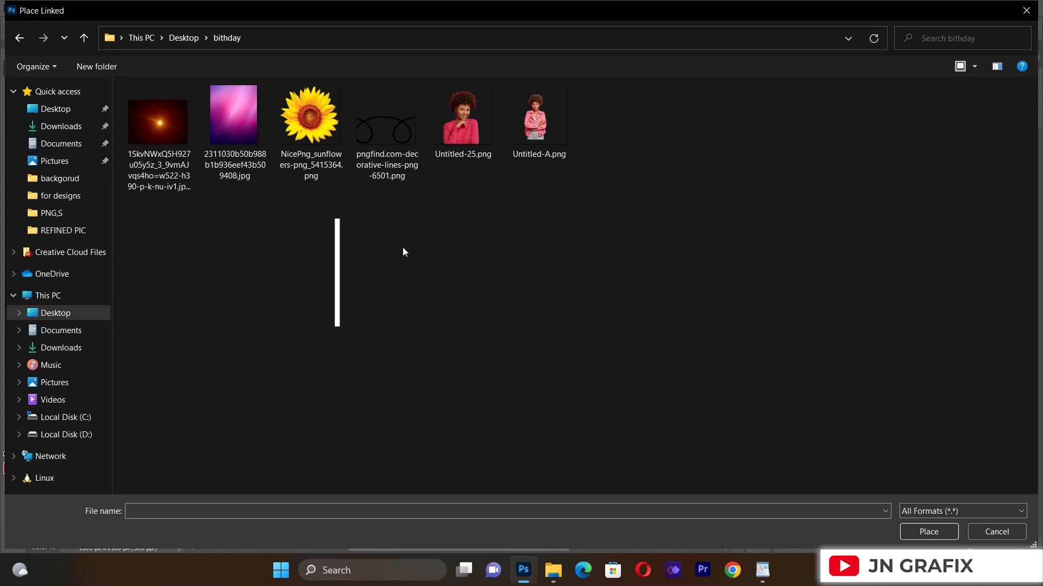
pyautogui.doubleClick(236, 137)
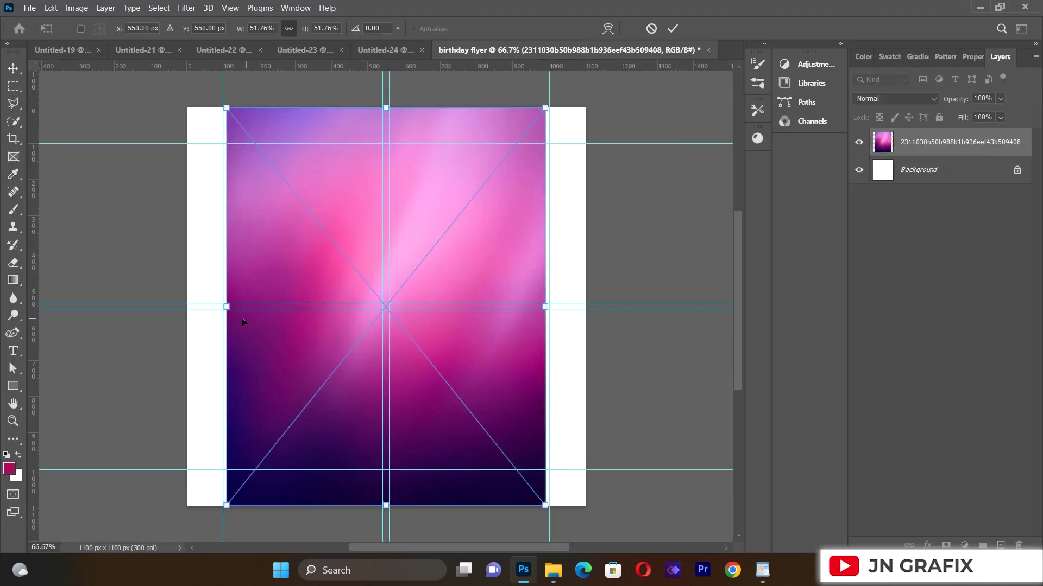
pyautogui.moveTo(232, 308); pyautogui.dragTo(186, 308)
pyautogui.moveTo(545, 300); pyautogui.dragTo(599, 307)
pyautogui.click(13, 68)
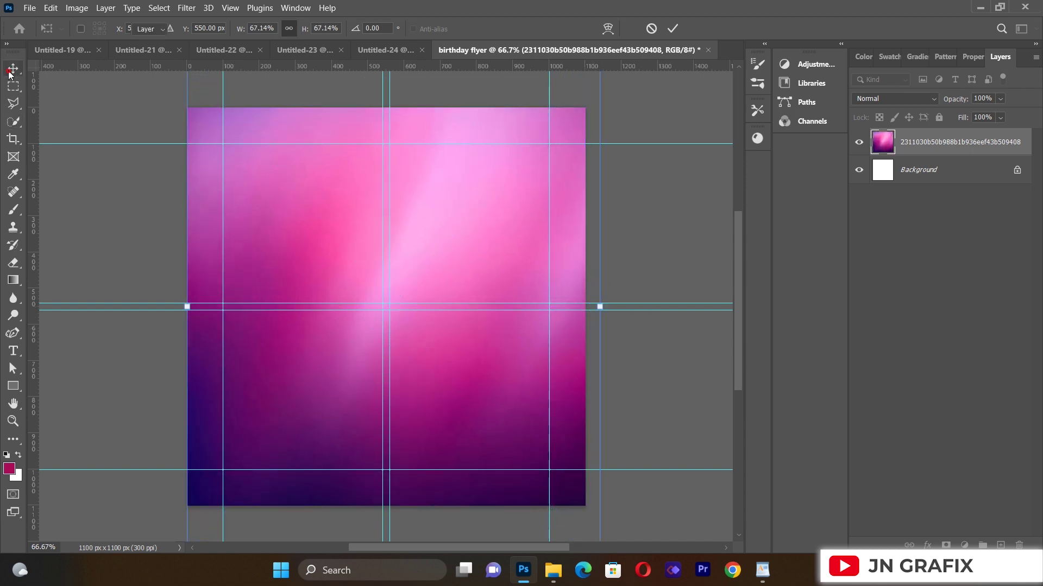
pyautogui.click(319, 207)
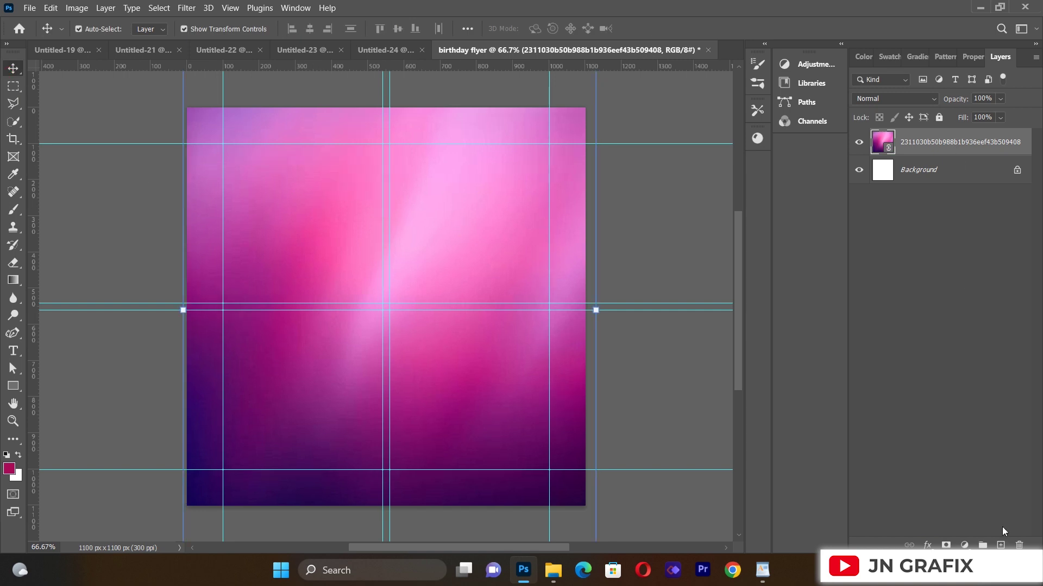
# Add a Hue/Saturation adjustment layer with Hue set to +28
pyautogui.click(965, 544)
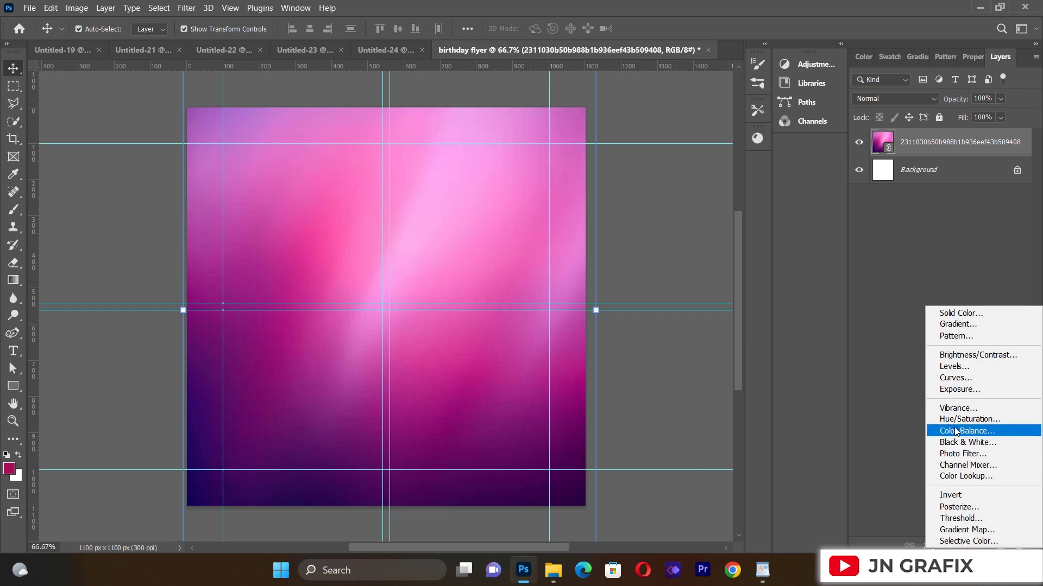
pyautogui.click(969, 419)
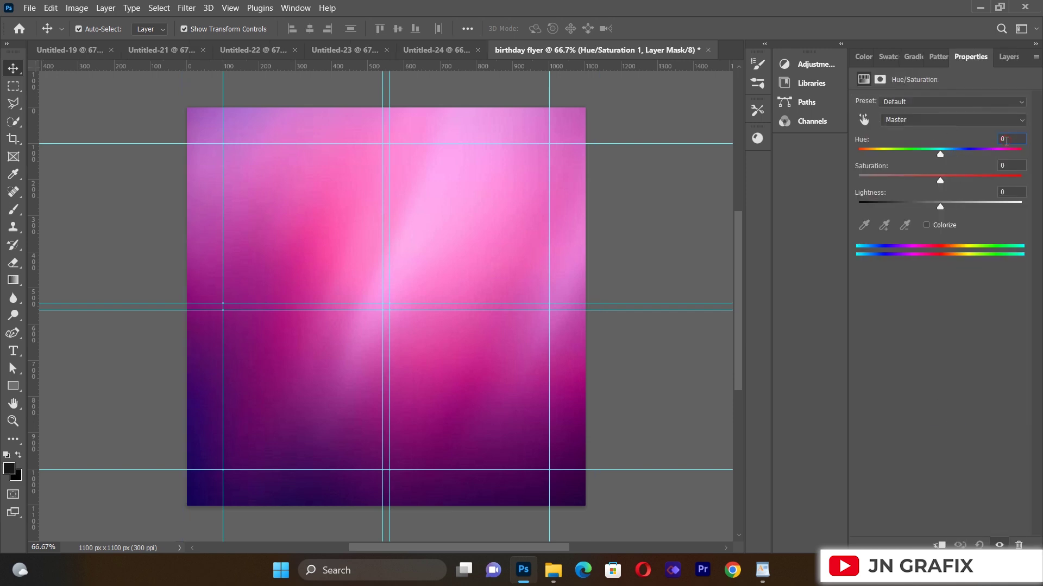
pyautogui.write('28')
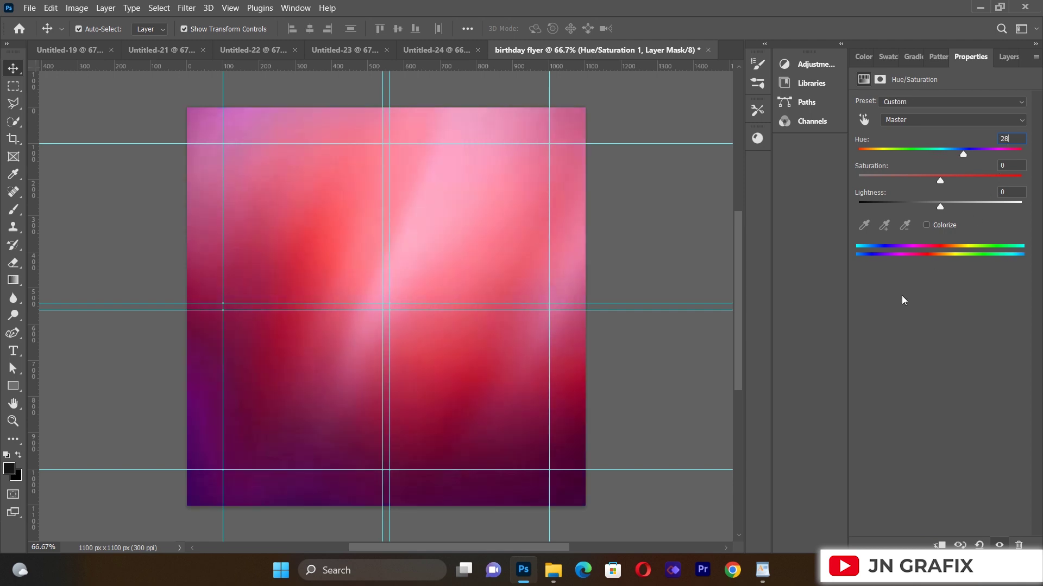
pyautogui.press('Return')
pyautogui.click(1008, 56)
pyautogui.click(897, 238)
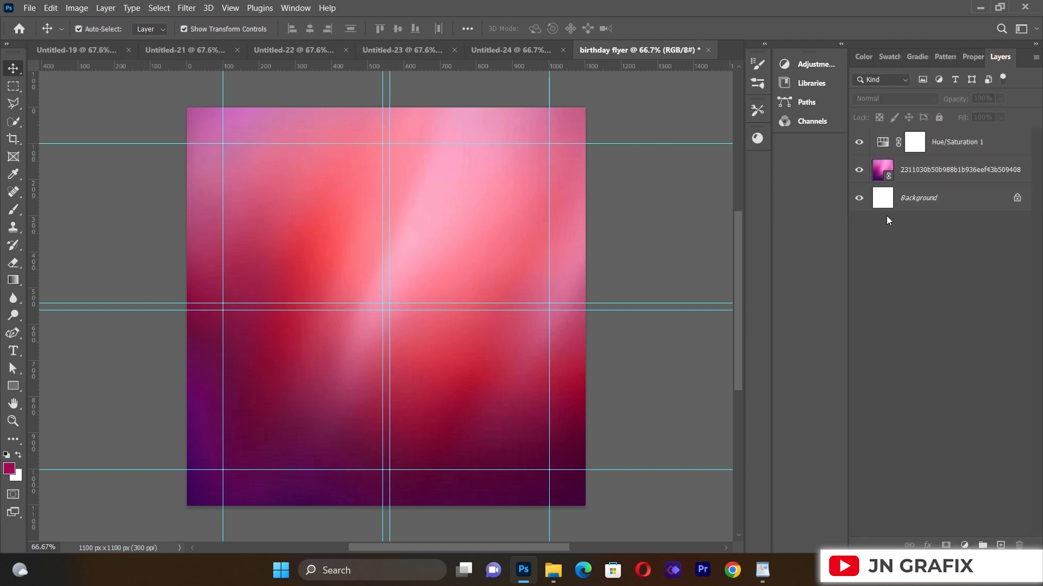
pyautogui.hotkey('ctrl', 'z')
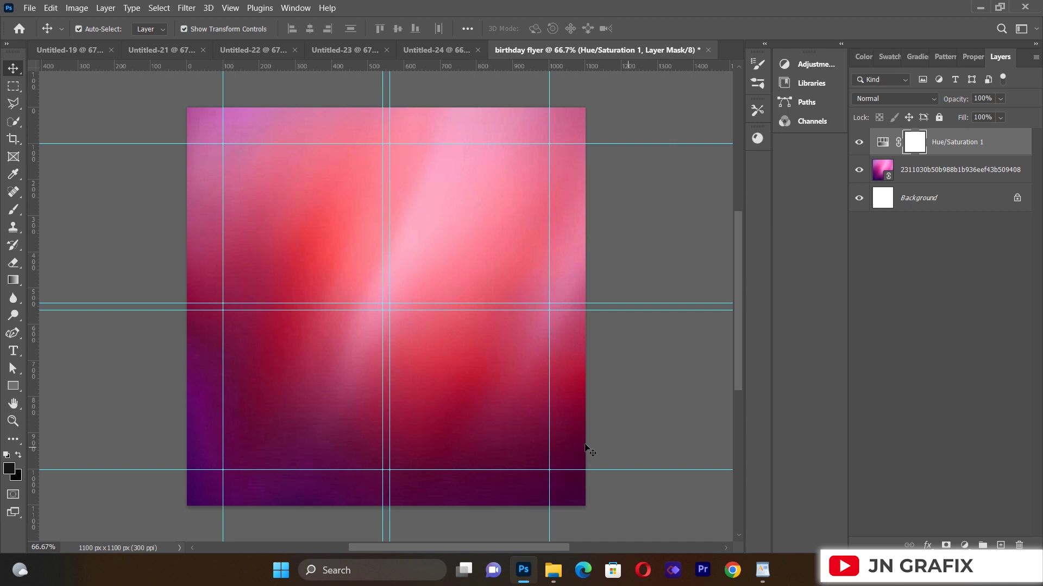
# Place the orange light flare image and set its blend mode to Screen
pyautogui.click(29, 9)
pyautogui.click(94, 264)
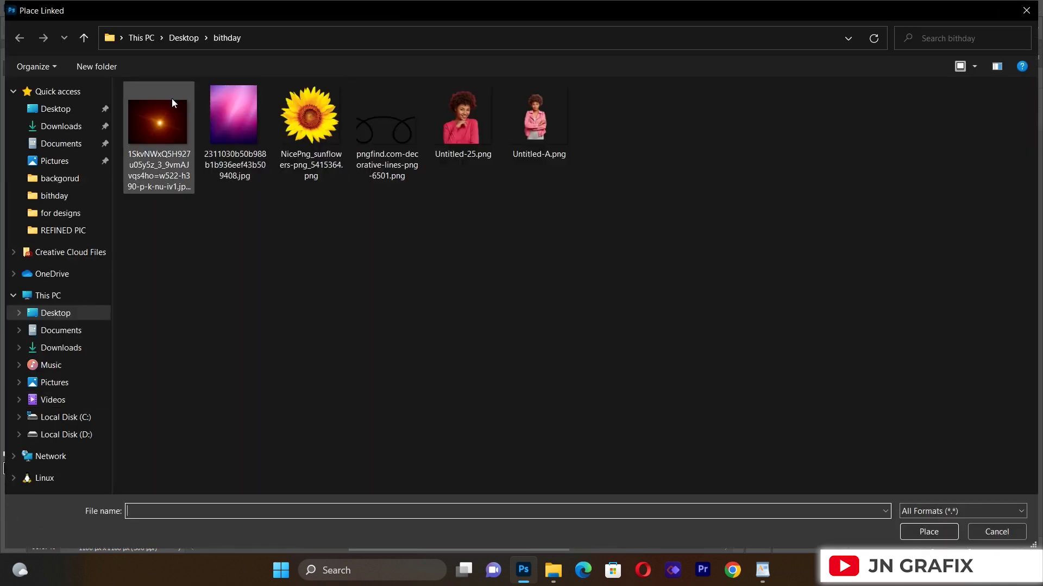
pyautogui.doubleClick(172, 99)
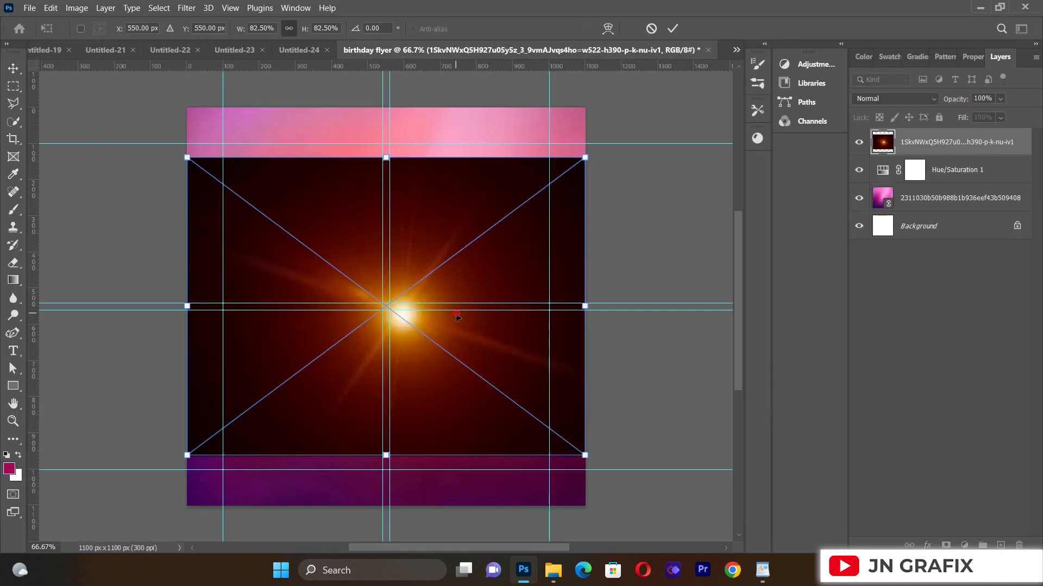
pyautogui.click(13, 67)
pyautogui.moveTo(284, 306); pyautogui.dragTo(284, 304)
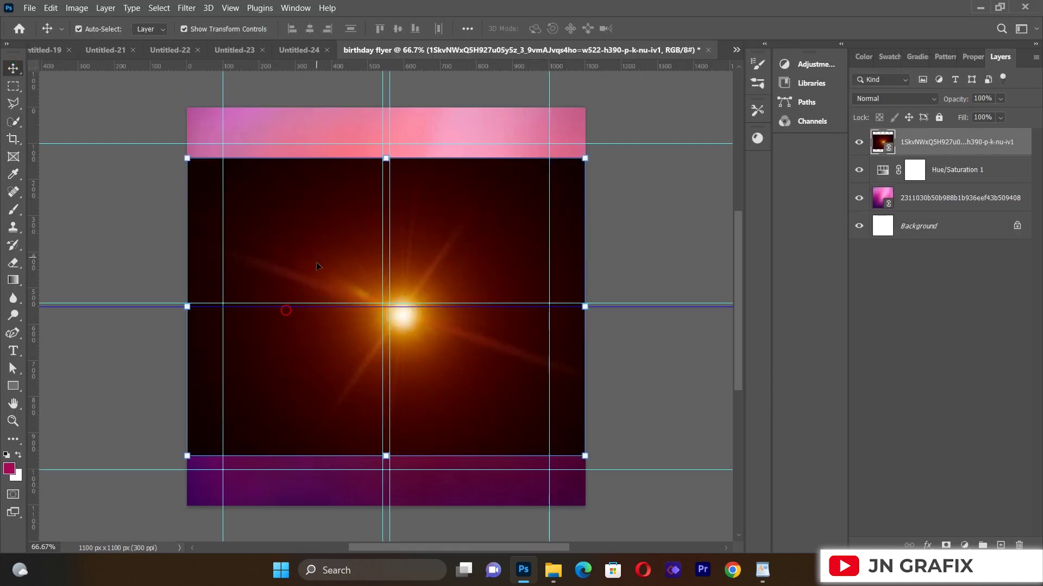
pyautogui.click(867, 98)
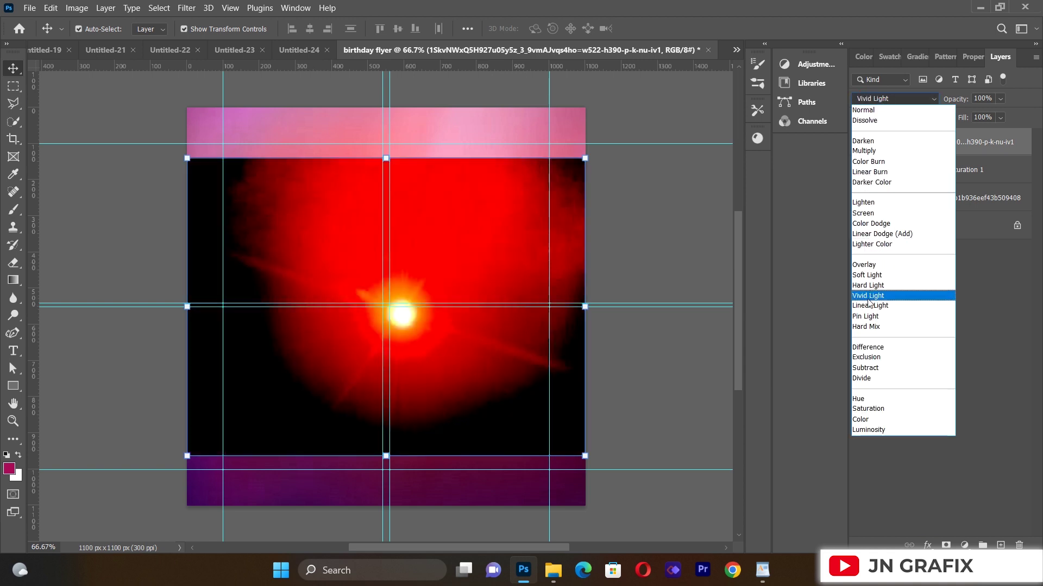
pyautogui.click(864, 213)
# Enlarge the flare to about 164% and position it near the canvas centre
pyautogui.moveTo(425, 376); pyautogui.dragTo(343, 290)
pyautogui.hotkey('ctrl', 't')
pyautogui.moveTo(536, 413); pyautogui.dragTo(712, 543)
pyautogui.moveTo(373, 365); pyautogui.dragTo(254, 270)
pyautogui.moveTo(565, 461); pyautogui.dragTo(705, 563)
pyautogui.moveTo(380, 273); pyautogui.dragTo(337, 284)
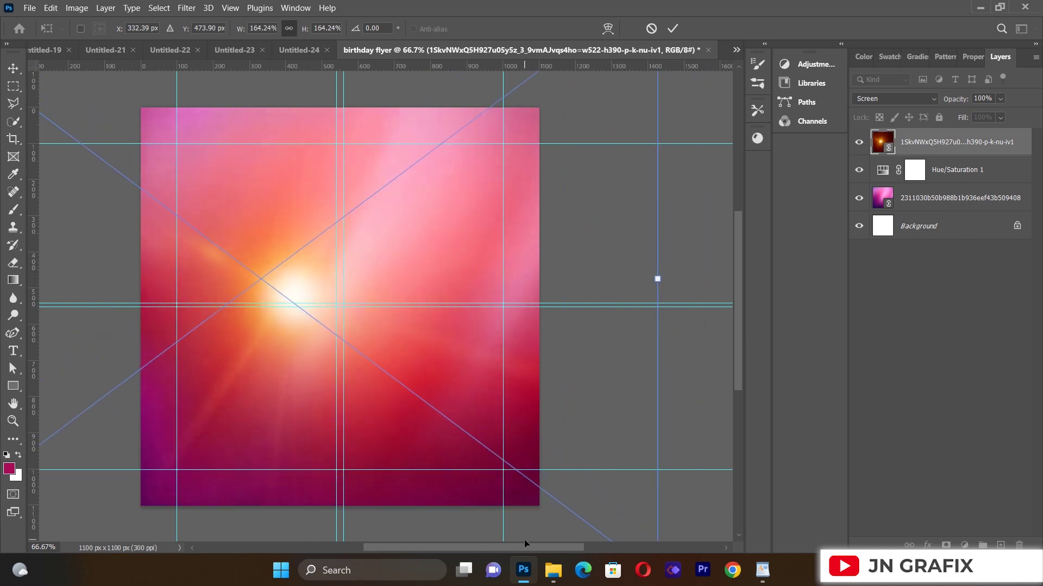
pyautogui.moveTo(520, 549); pyautogui.dragTo(497, 553)
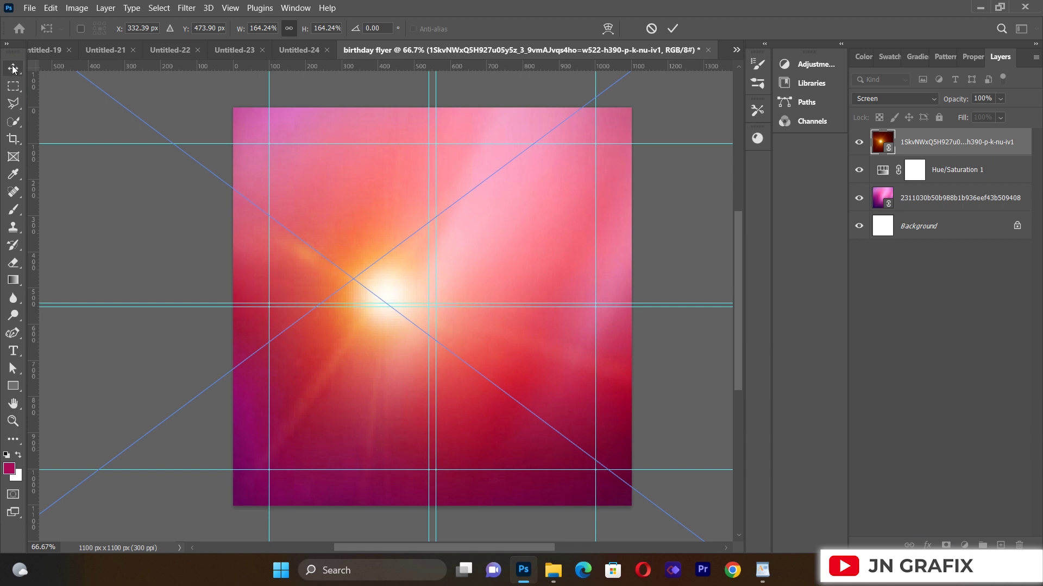
pyautogui.press('Return')
# Duplicate the flare and move the copy toward the upper right
pyautogui.click(107, 224)
pyautogui.keyDown('alt'); pyautogui.click(393, 285); pyautogui.keyUp('alt')
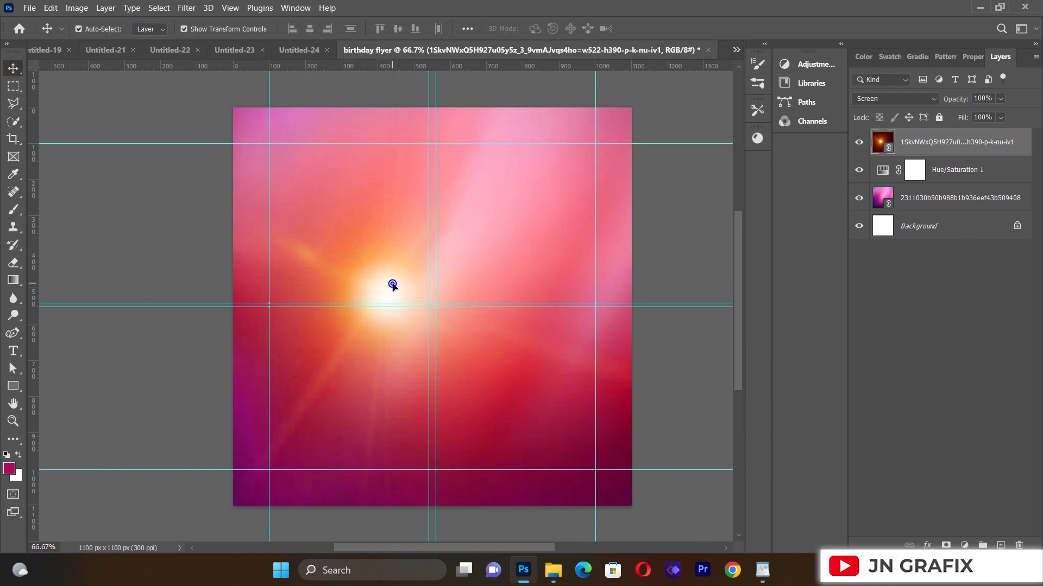
pyautogui.moveTo(393, 287)
pyautogui.mouseDown()
pyautogui.moveTo(526, 240)
pyautogui.moveTo(500, 237)
pyautogui.moveTo(368, 300)
pyautogui.moveTo(379, 292)
pyautogui.mouseUp()
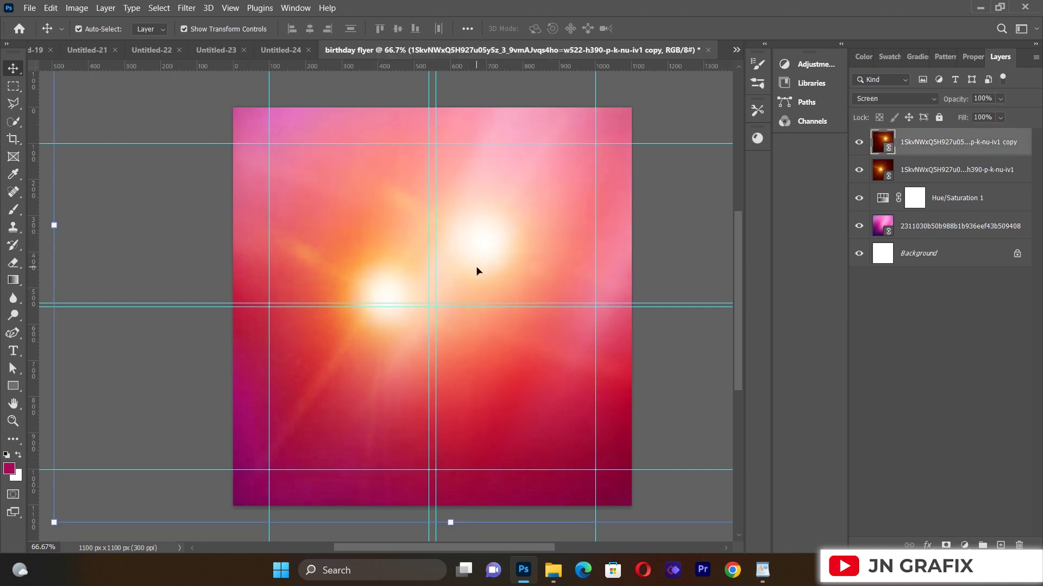
pyautogui.moveTo(477, 270); pyautogui.dragTo(464, 278)
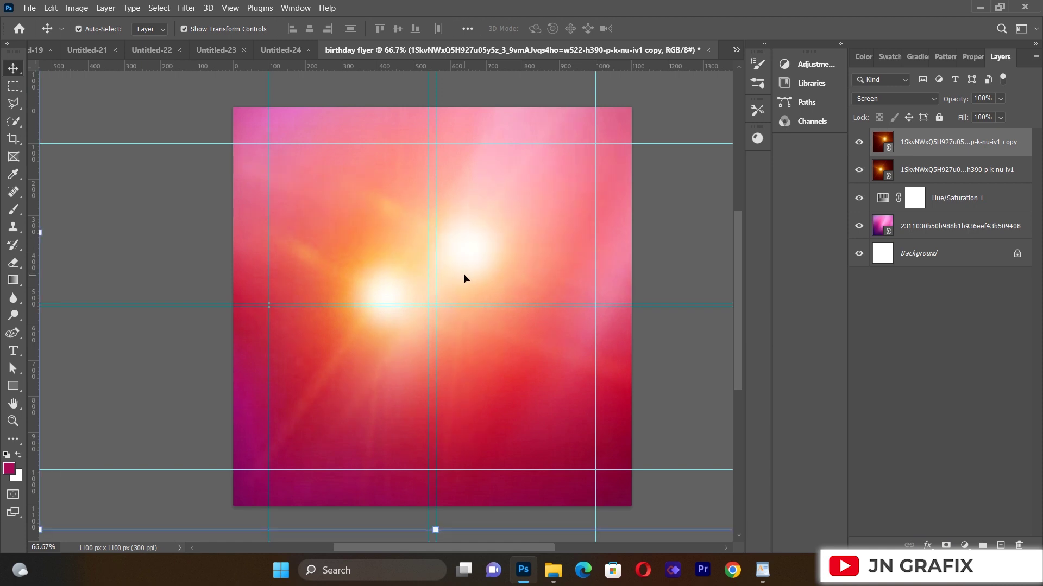
pyautogui.moveTo(367, 333); pyautogui.dragTo(370, 332)
# Place the sunflower image at about 28% in the top-left corner
pyautogui.click(30, 8)
pyautogui.click(61, 265)
pyautogui.doubleClick(298, 132)
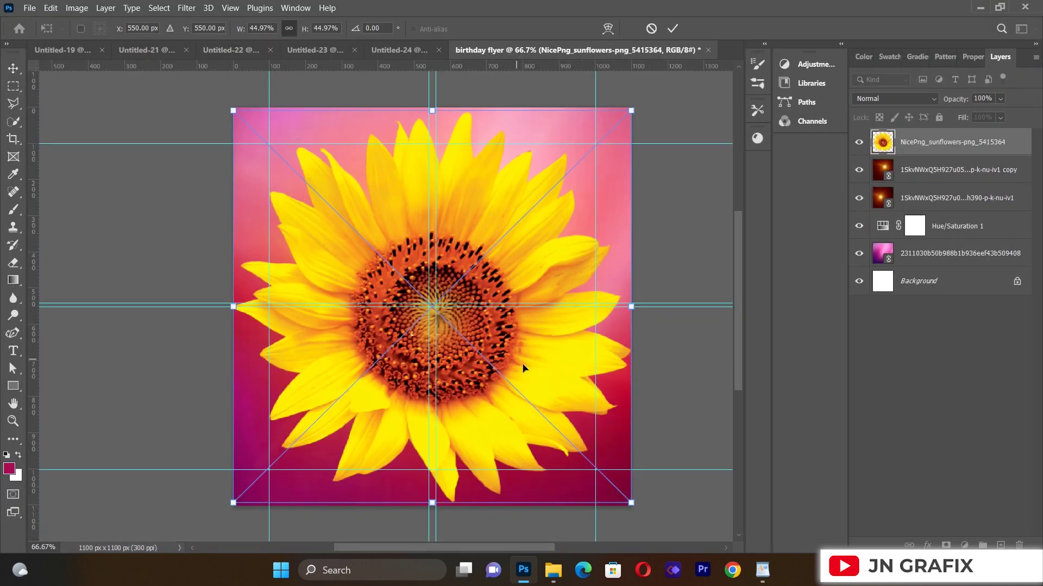
pyautogui.moveTo(632, 508); pyautogui.dragTo(470, 374)
pyautogui.moveTo(401, 250); pyautogui.dragTo(336, 190)
pyautogui.press('Return')
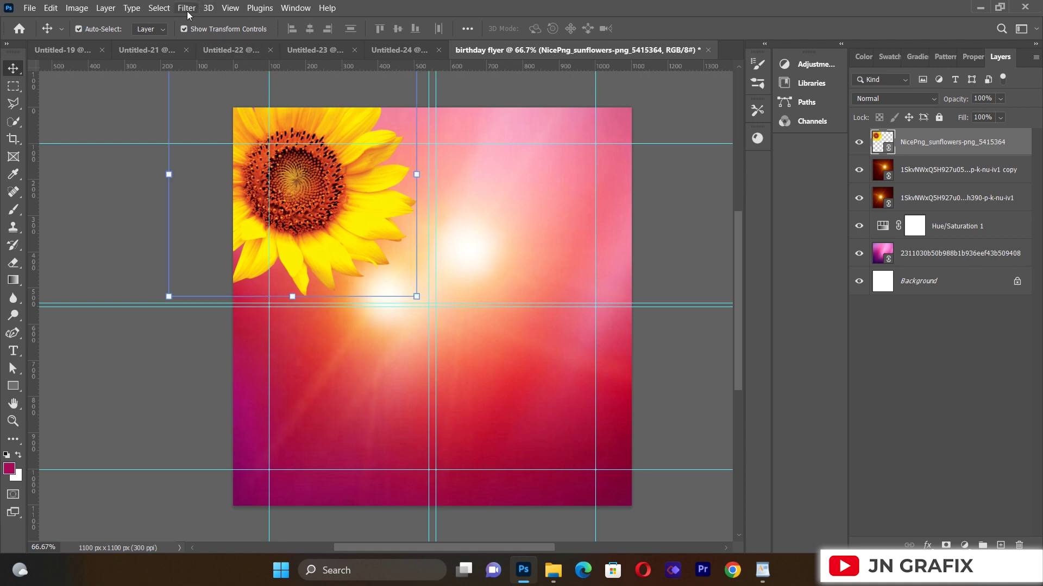
# Apply a 7.2 px Gaussian Blur to the sunflower
pyautogui.click(187, 8)
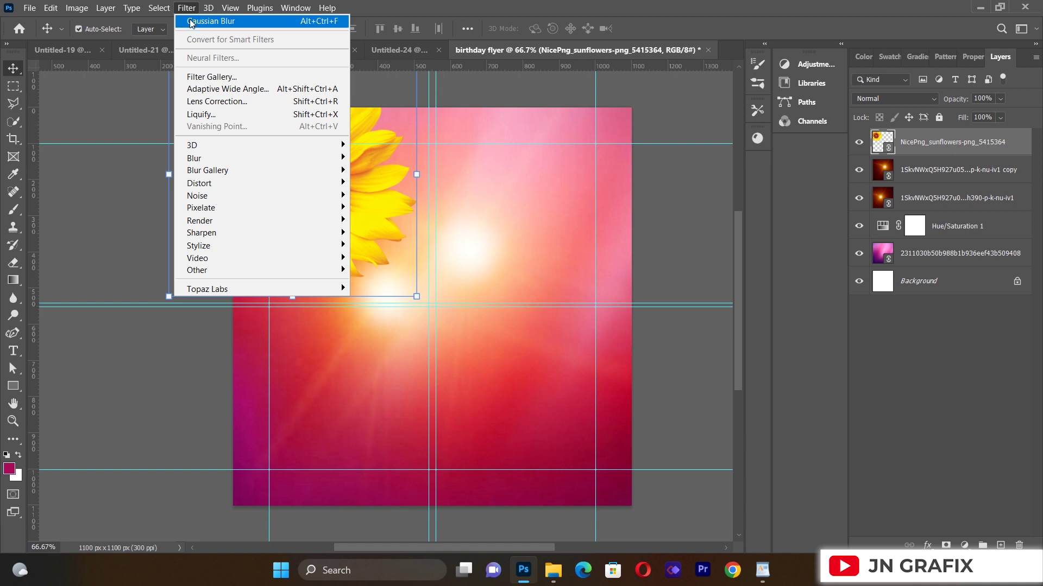
pyautogui.click(191, 22)
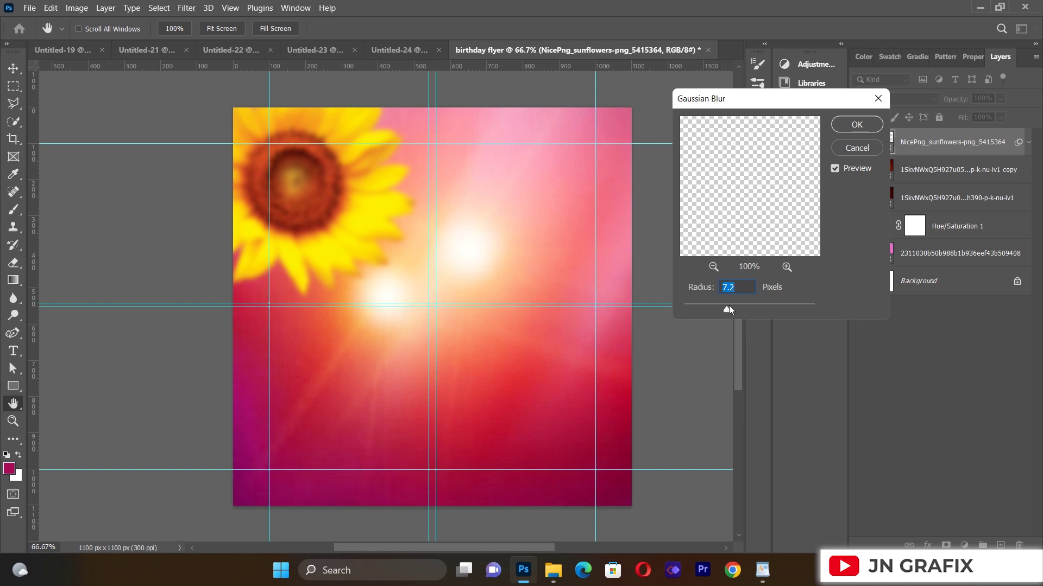
pyautogui.click(856, 124)
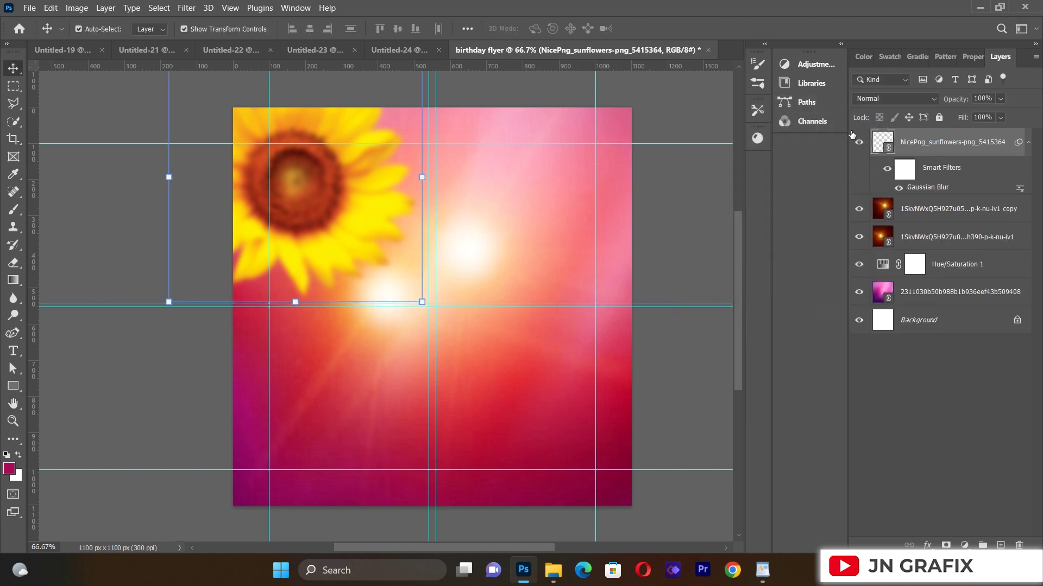
# Put a copy of the blurred sunflower in the bottom-right corner and nudge the original up-left
pyautogui.keyDown('ctrl'); pyautogui.keyDown('alt'); pyautogui.click(309, 193); pyautogui.keyUp('alt'); pyautogui.keyUp('ctrl')
pyautogui.moveTo(310, 194); pyautogui.dragTo(611, 488)
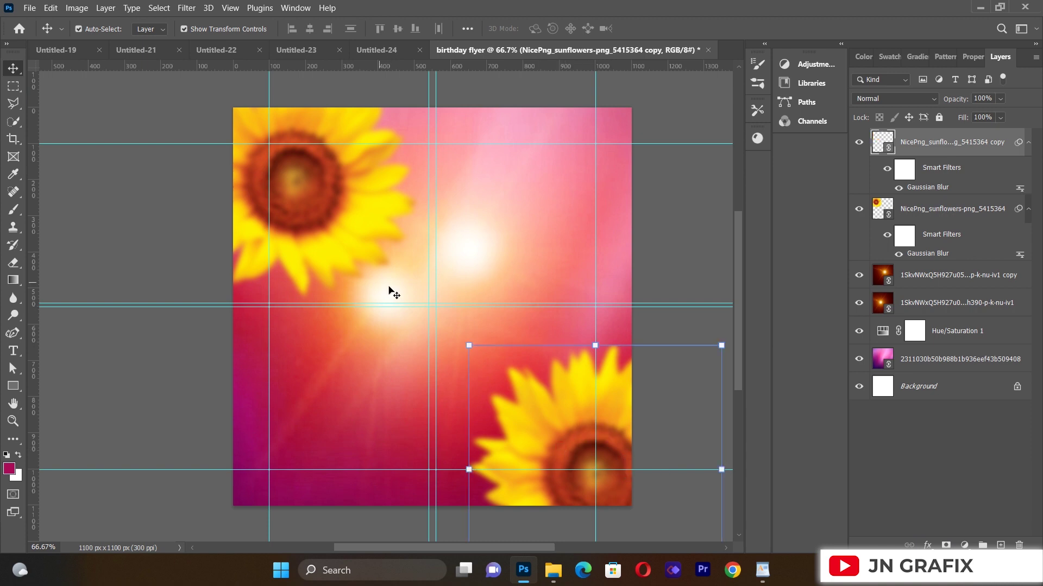
pyautogui.click(337, 231)
pyautogui.moveTo(336, 231); pyautogui.dragTo(323, 214)
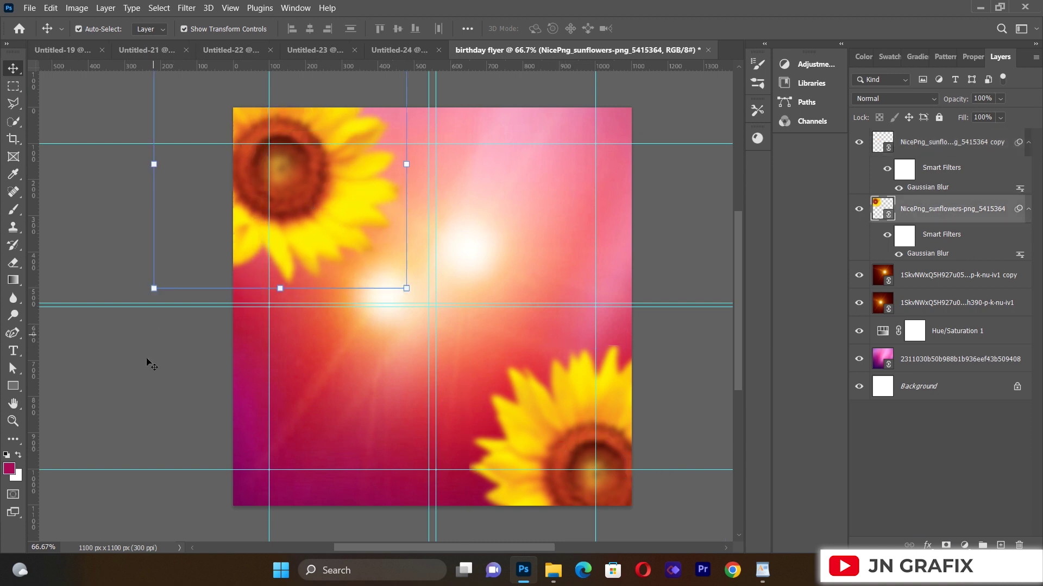
pyautogui.click(140, 386)
pyautogui.click(563, 437)
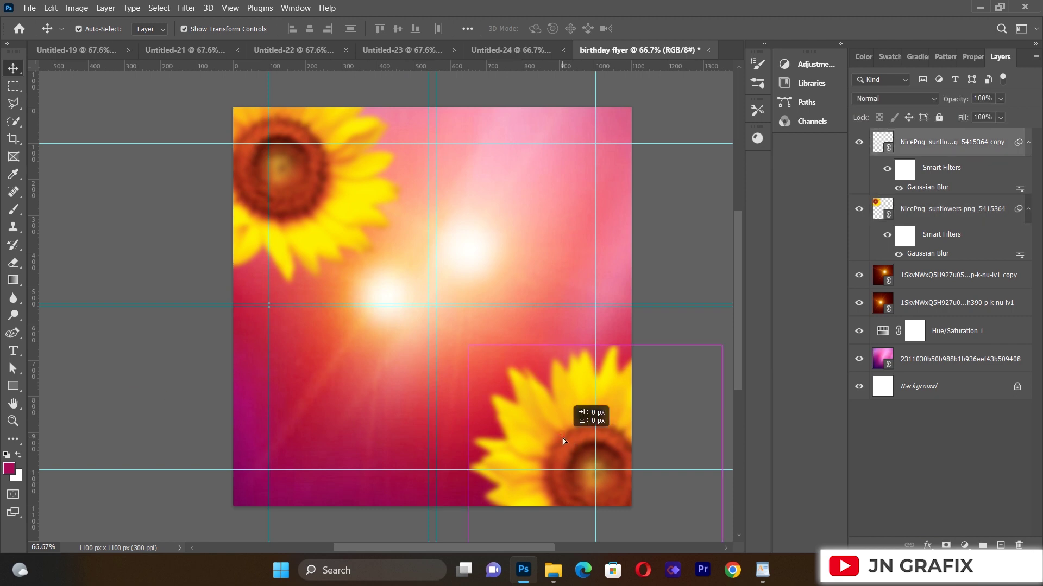
pyautogui.click(700, 233)
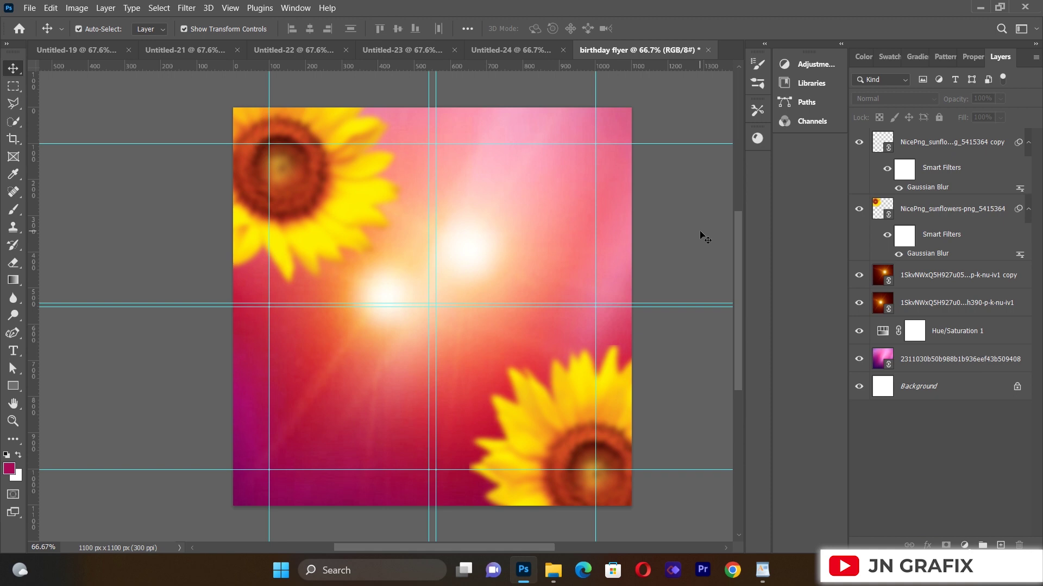
# Add 'Birthday' at 60 pt on one line across the flyer's centre, slightly raised
pyautogui.click(12, 358)
pyautogui.moveTo(268, 246); pyautogui.dragTo(601, 443)
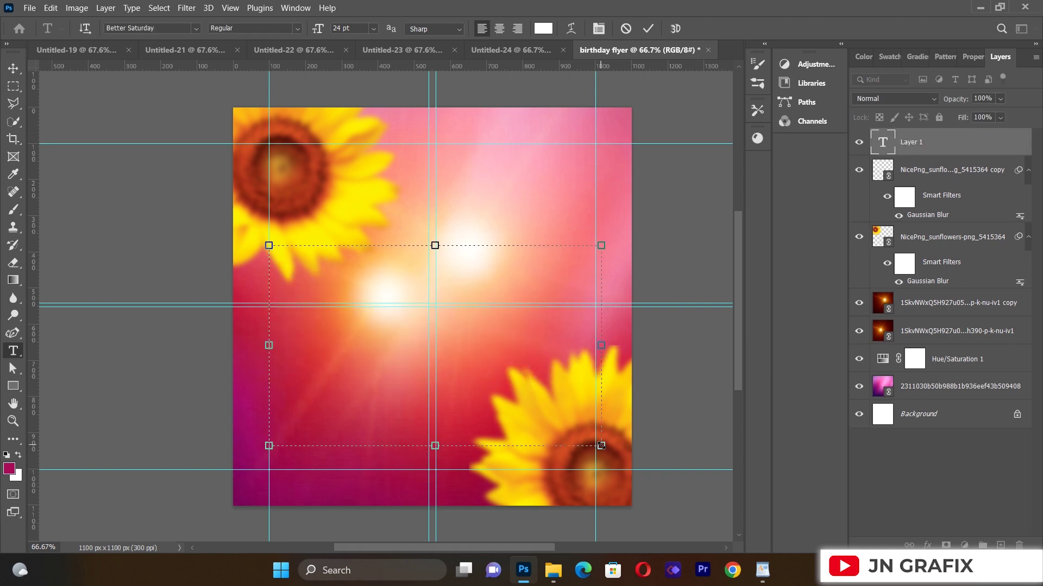
pyautogui.write('B')
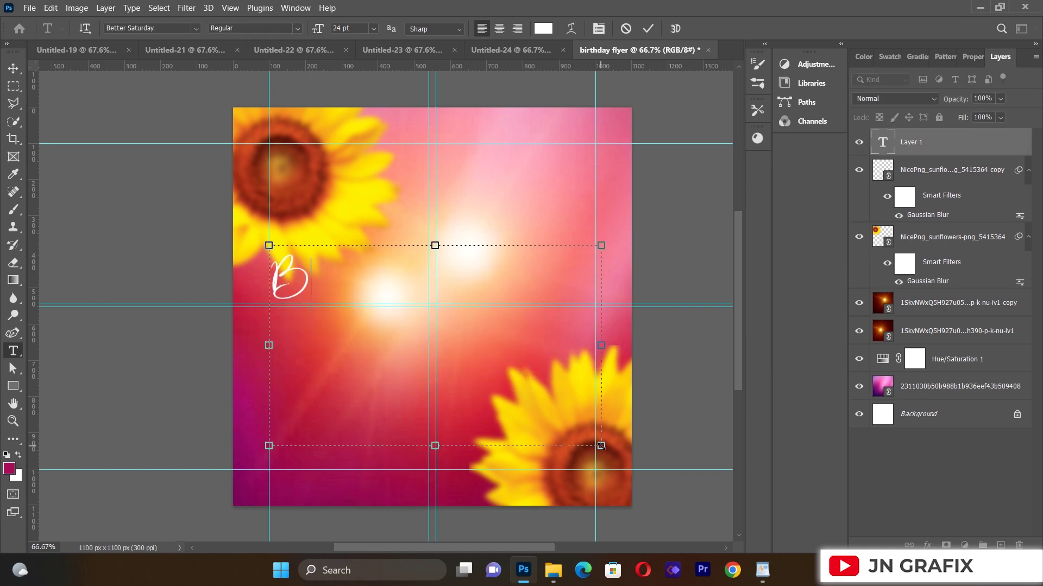
pyautogui.write('irthday')
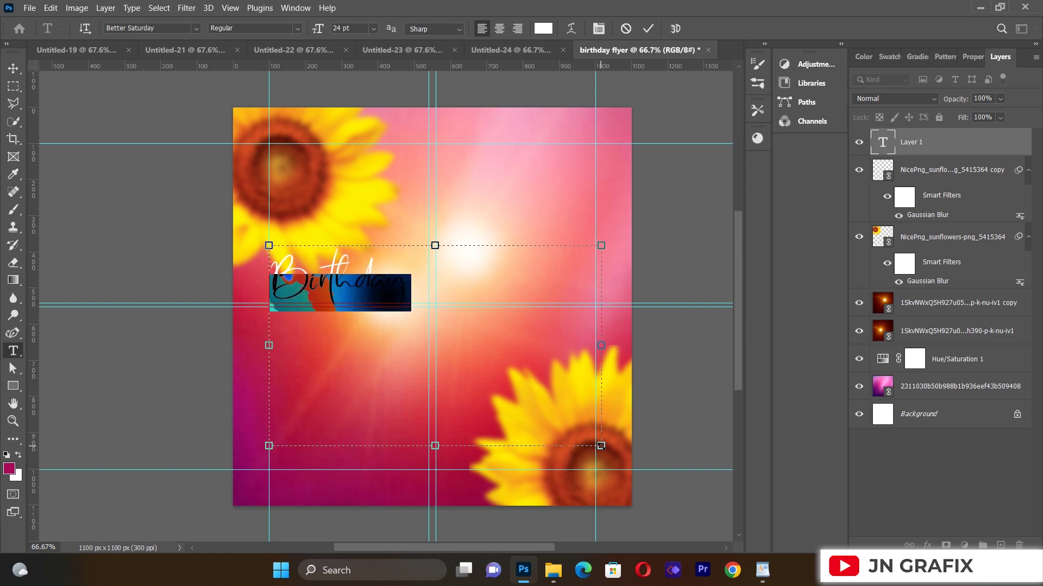
pyautogui.click(375, 30)
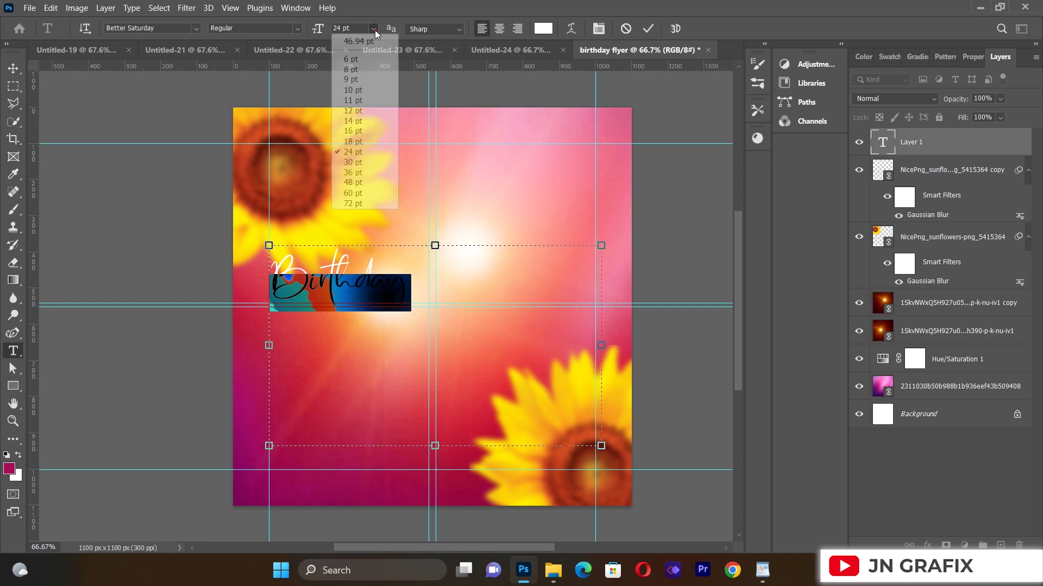
pyautogui.click(356, 192)
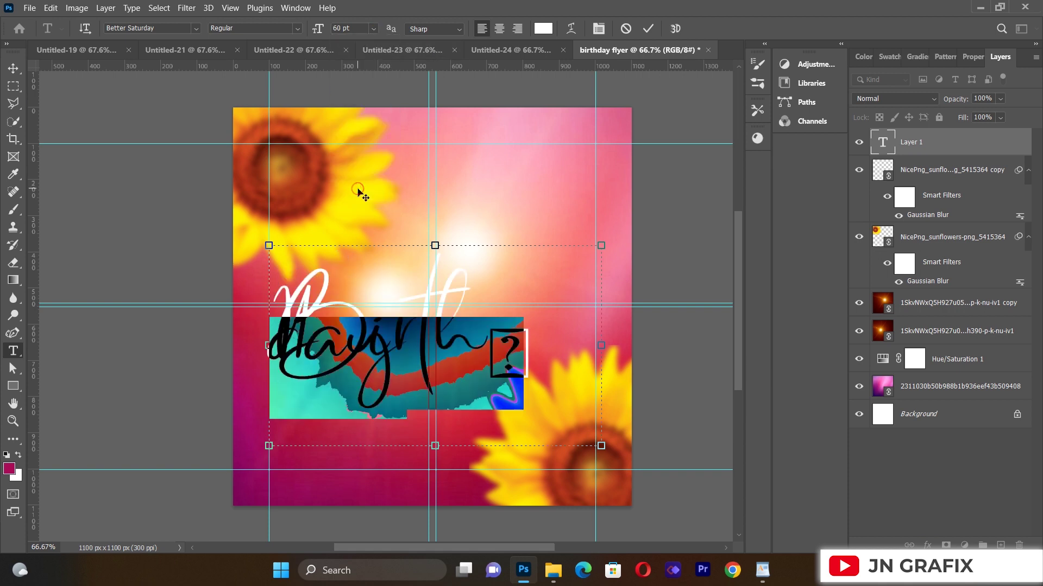
pyautogui.moveTo(601, 347); pyautogui.dragTo(670, 326)
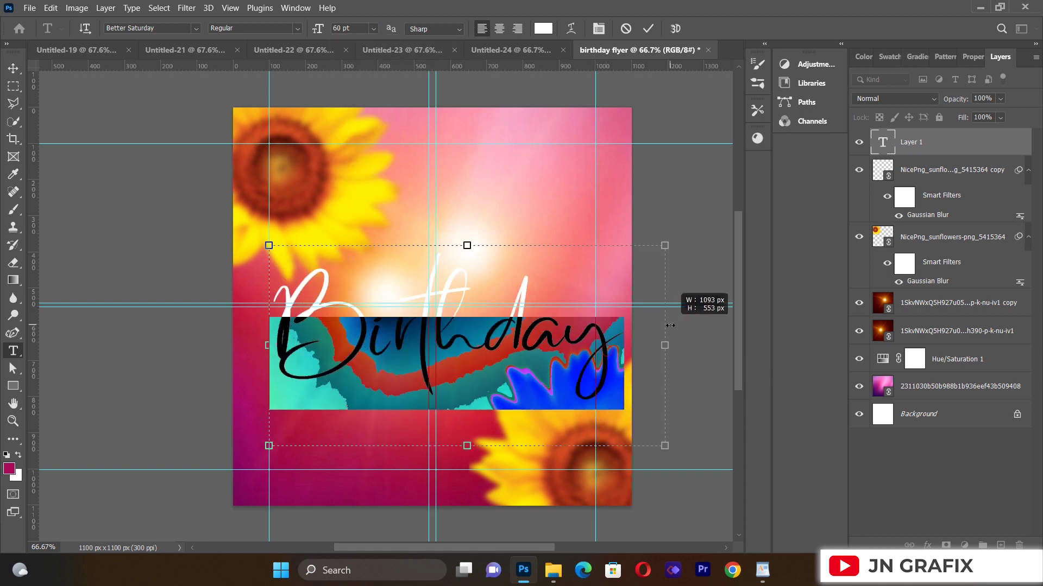
pyautogui.click(13, 68)
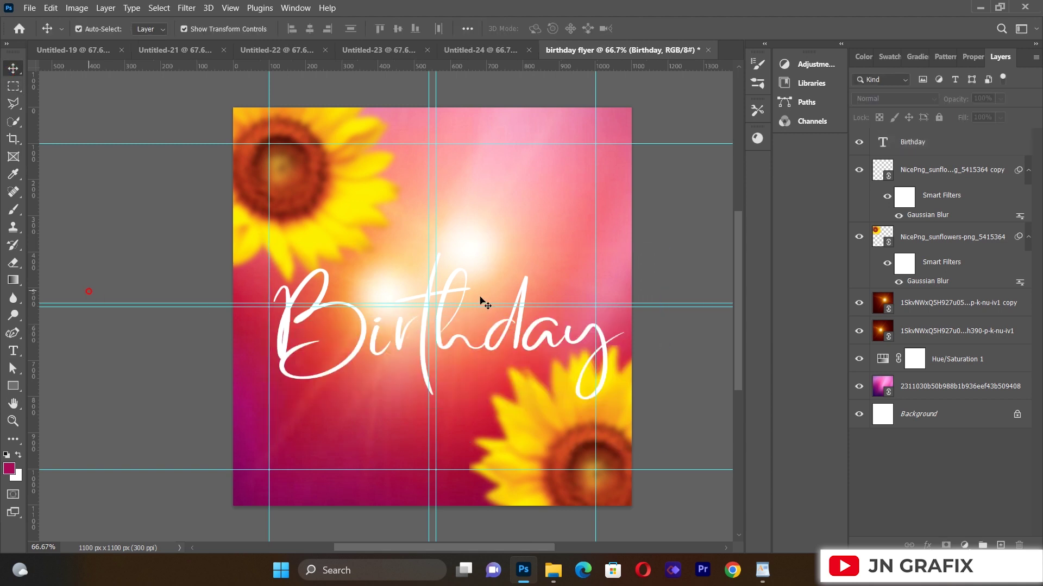
pyautogui.moveTo(372, 340); pyautogui.dragTo(363, 319)
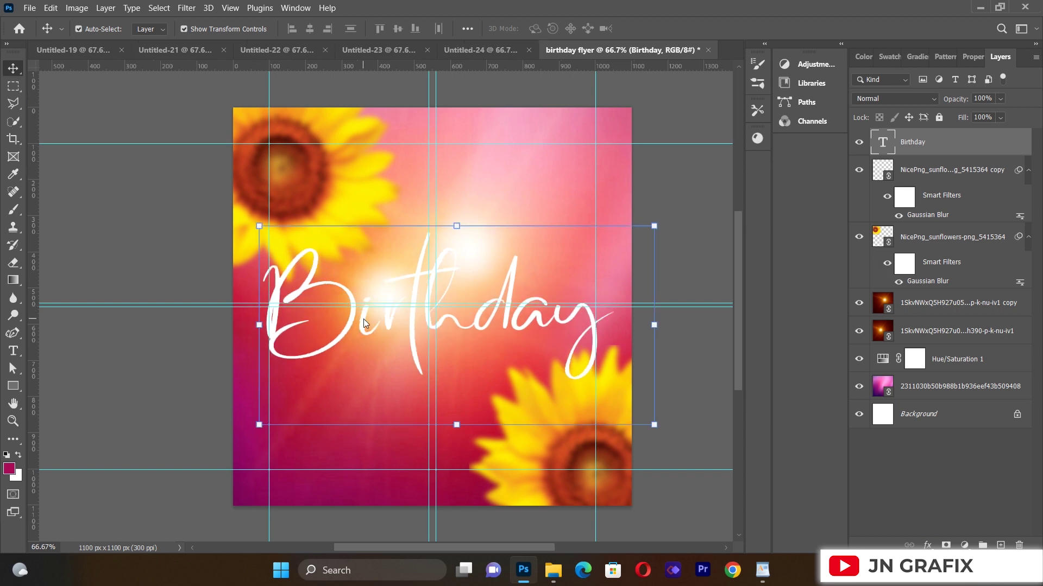
pyautogui.press('Right')
pyautogui.press('Right')
pyautogui.press('Right')
pyautogui.press('Right')
pyautogui.press('Right')
pyautogui.press('Right')
pyautogui.press('Right')
pyautogui.press('Right')
pyautogui.press('Right')
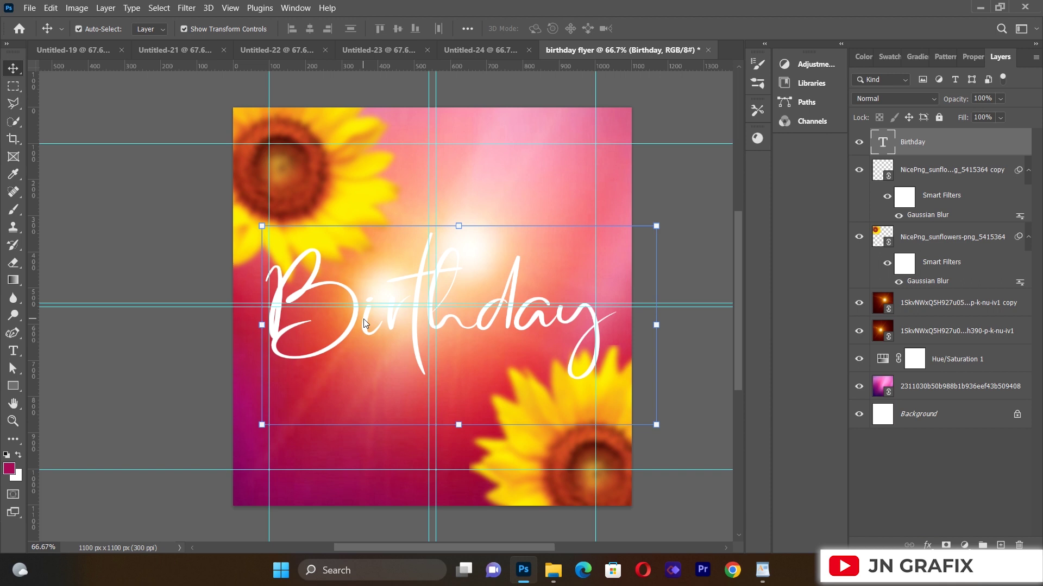
pyautogui.click(88, 254)
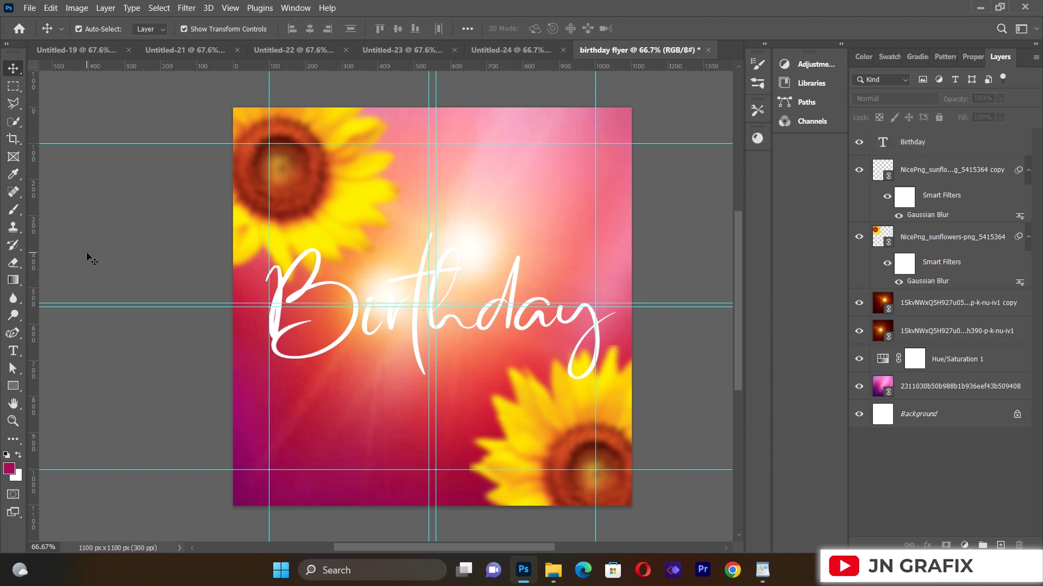
# Place the Untitled-25 woman cut-out at the centre of the flyer
pyautogui.click(29, 7)
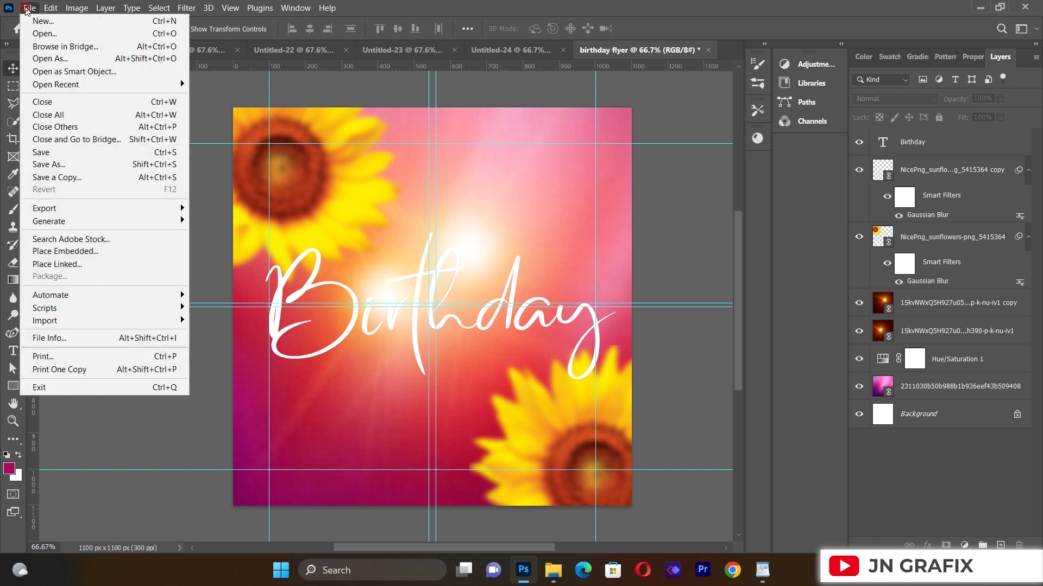
pyautogui.click(76, 264)
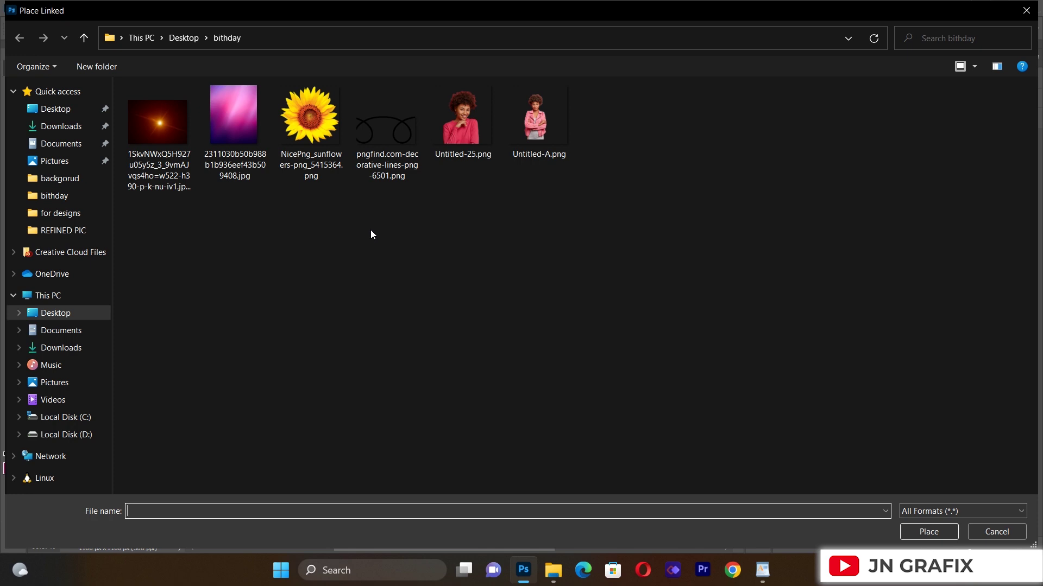
pyautogui.doubleClick(463, 120)
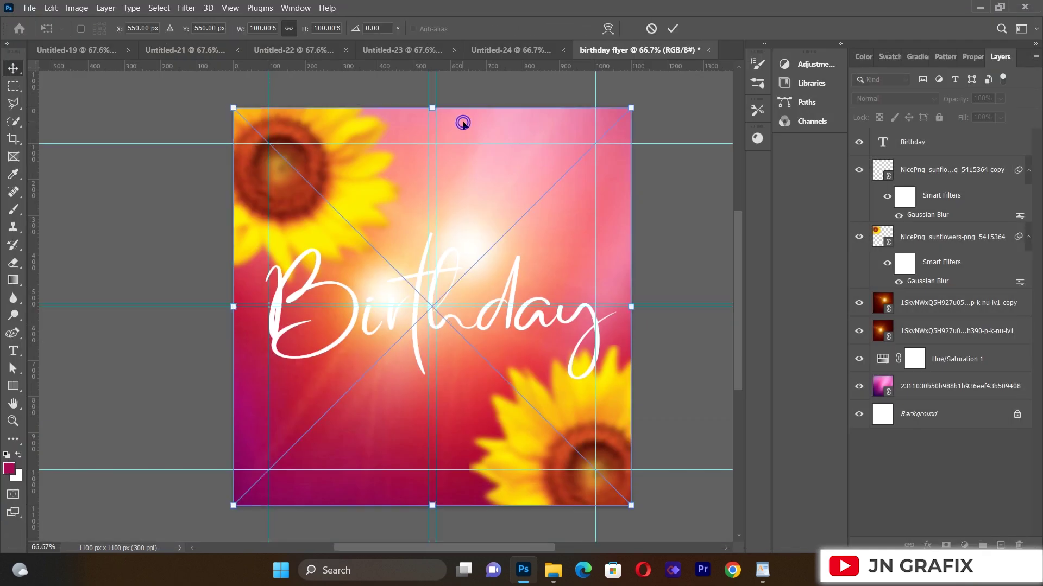
pyautogui.click(145, 256)
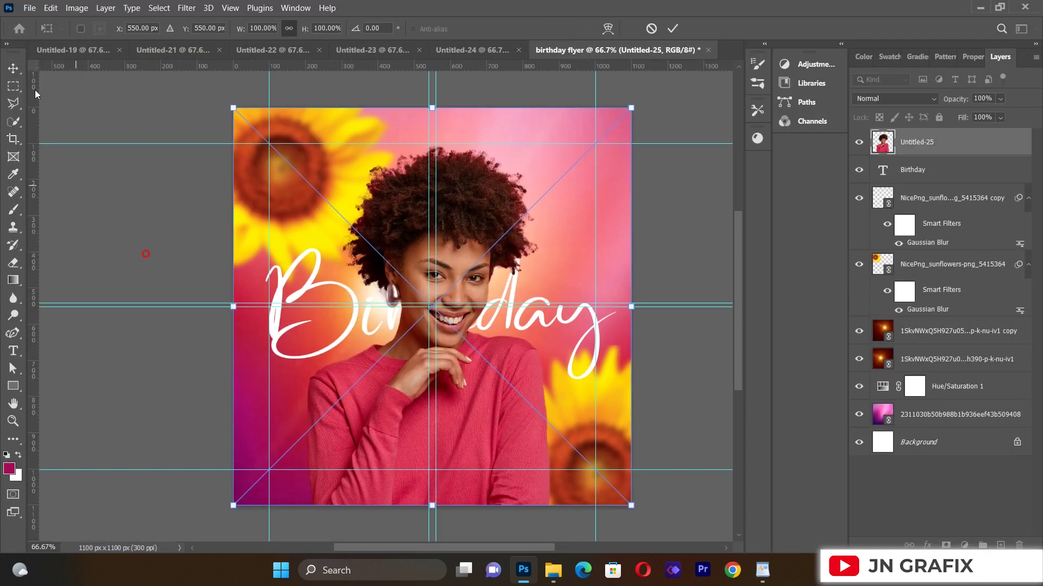
pyautogui.click(484, 204)
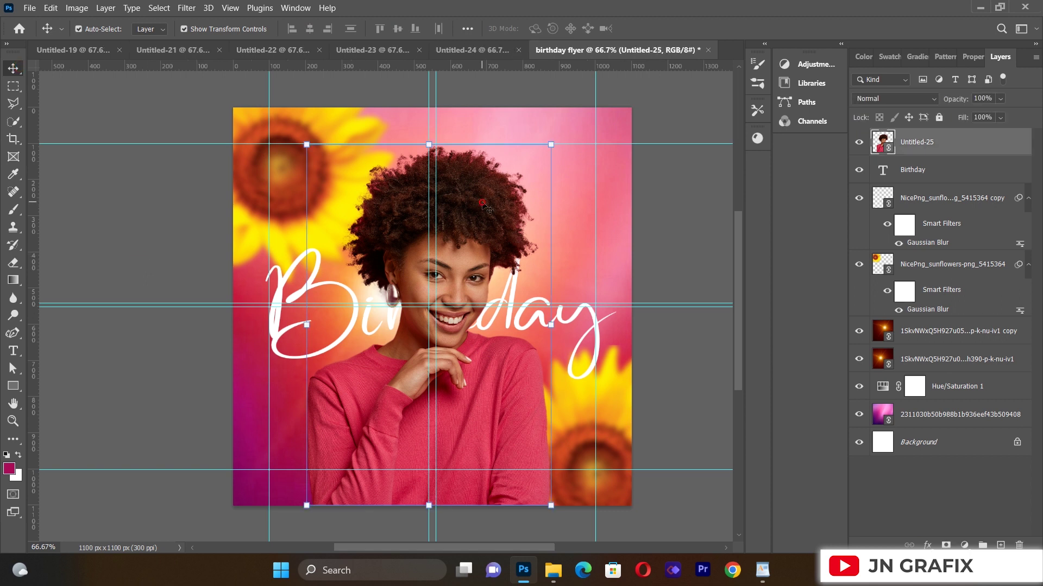
pyautogui.click(148, 376)
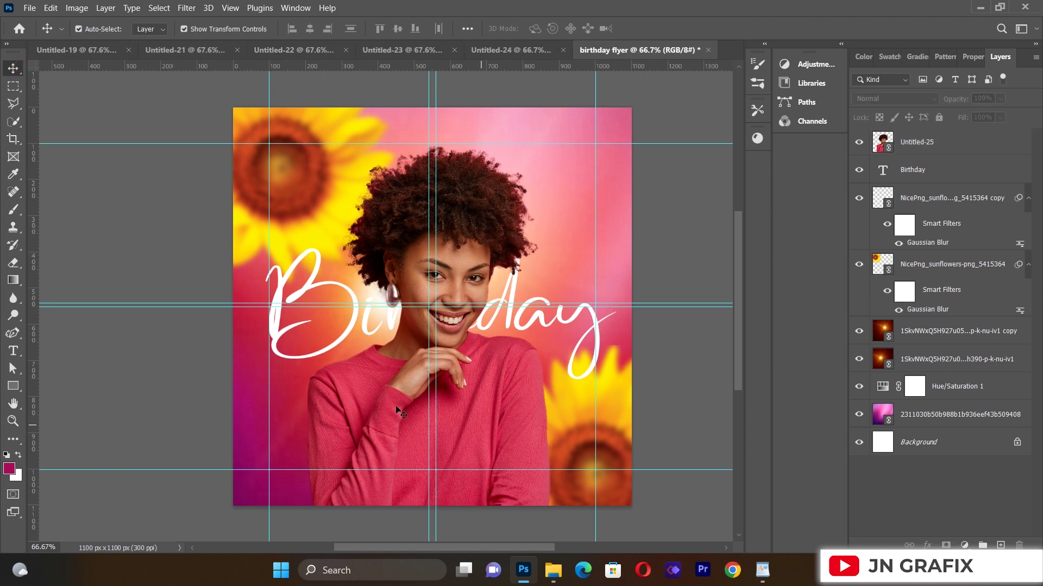
# Move the Birthday title down slightly
pyautogui.moveTo(274, 317); pyautogui.dragTo(275, 331)
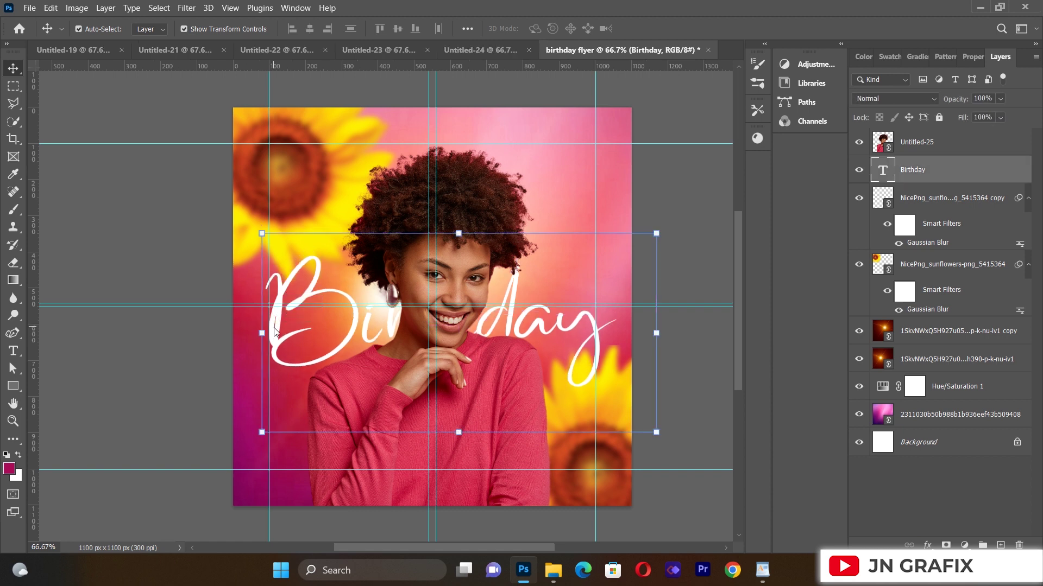
pyautogui.press('Down')
pyautogui.press('Down')
pyautogui.press('Down')
pyautogui.press('Down')
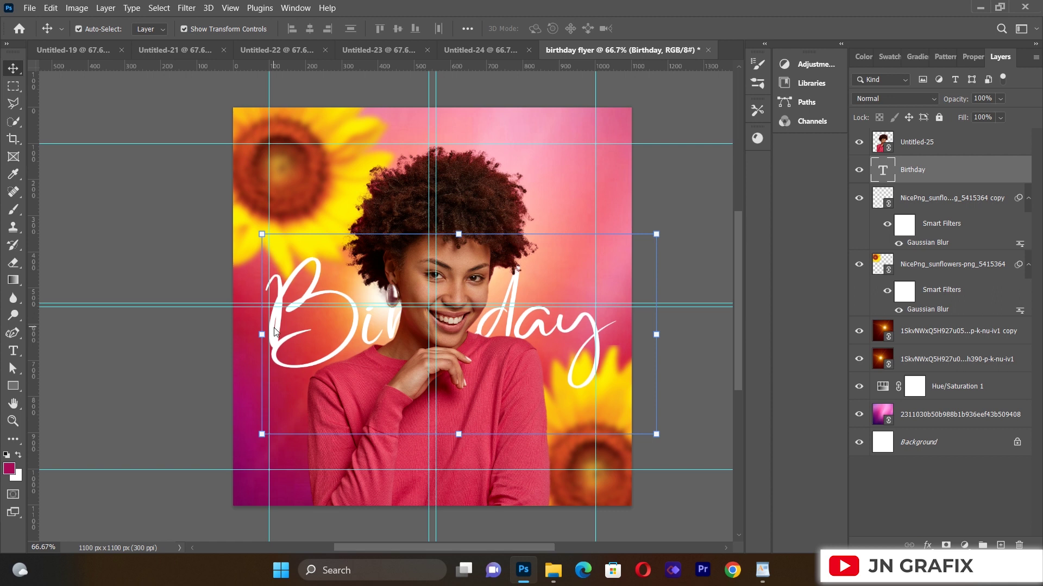
pyautogui.click(653, 173)
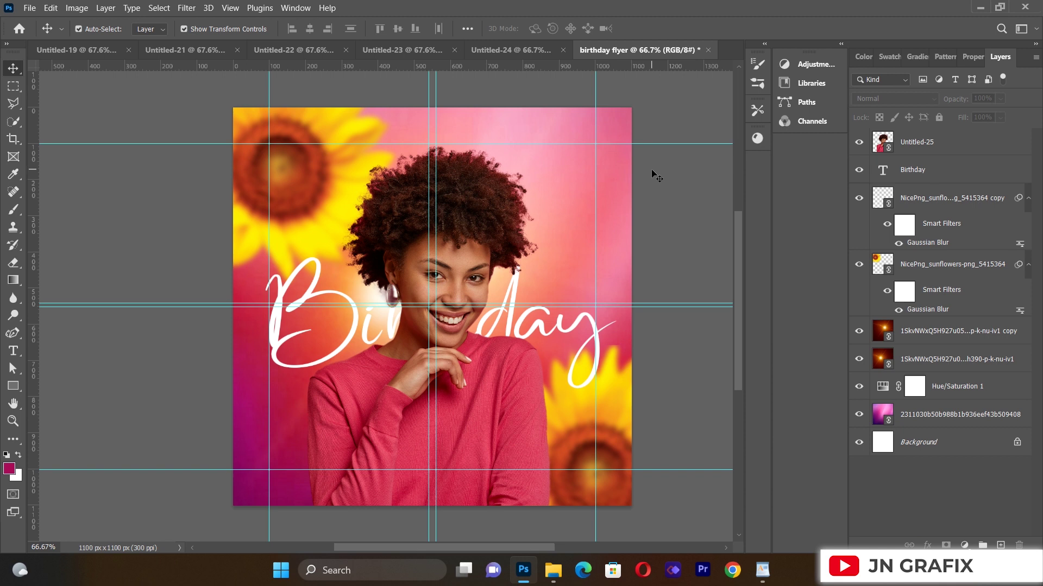
# Place Untitled-A scaled to about 90% at the bottom centre of the flyer
pyautogui.click(29, 8)
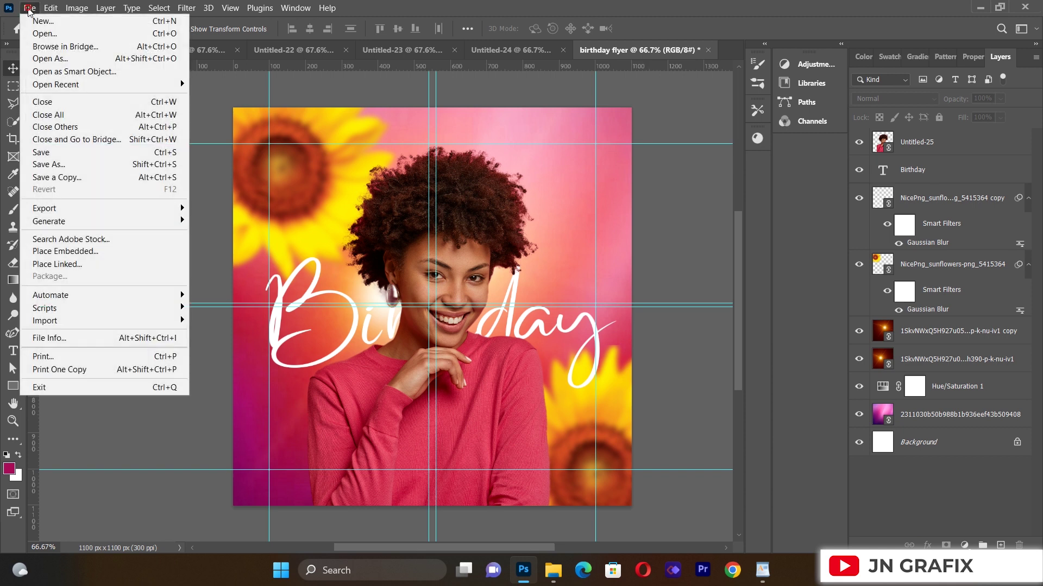
pyautogui.click(66, 264)
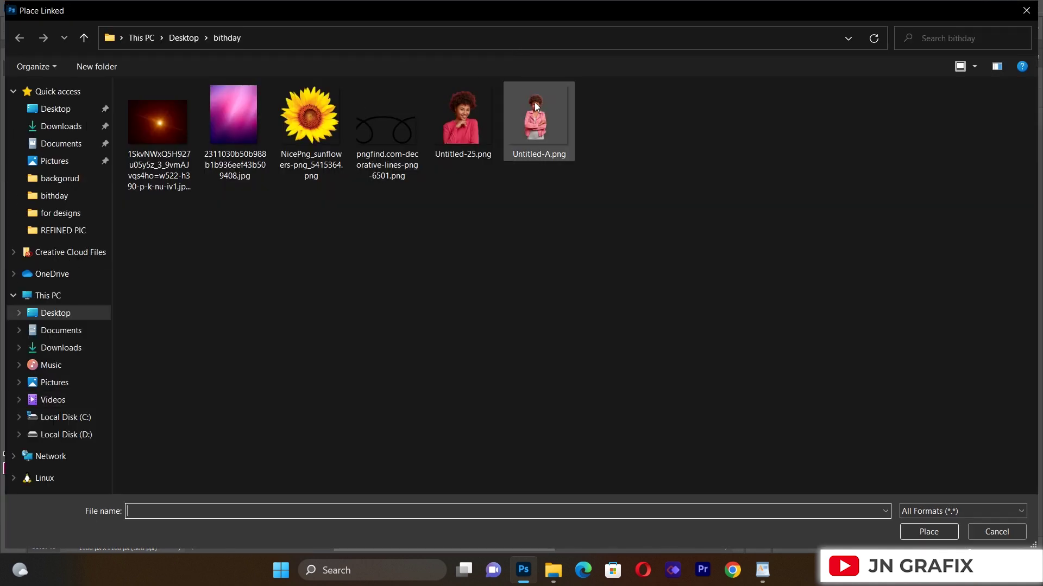
pyautogui.doubleClick(534, 104)
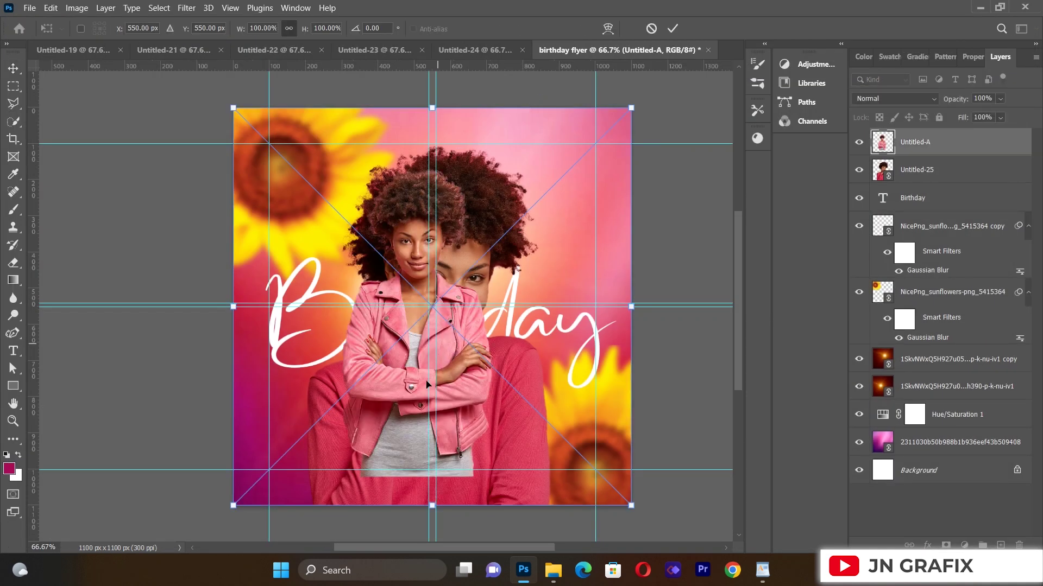
pyautogui.moveTo(427, 384); pyautogui.dragTo(440, 481)
pyautogui.moveTo(648, 225); pyautogui.dragTo(594, 280)
pyautogui.moveTo(426, 469); pyautogui.dragTo(428, 504)
pyautogui.moveTo(614, 279); pyautogui.dragTo(624, 265)
pyautogui.moveTo(453, 494); pyautogui.dragTo(451, 507)
pyautogui.moveTo(449, 414)
pyautogui.mouseDown()
pyautogui.moveTo(452, 429)
pyautogui.moveTo(453, 417)
pyautogui.mouseUp()
pyautogui.press('Left')
pyautogui.press('Left')
pyautogui.press('Left')
pyautogui.press('Left')
pyautogui.press('Left')
pyautogui.press('Left')
pyautogui.press('Left')
pyautogui.press('Left')
pyautogui.press('Left')
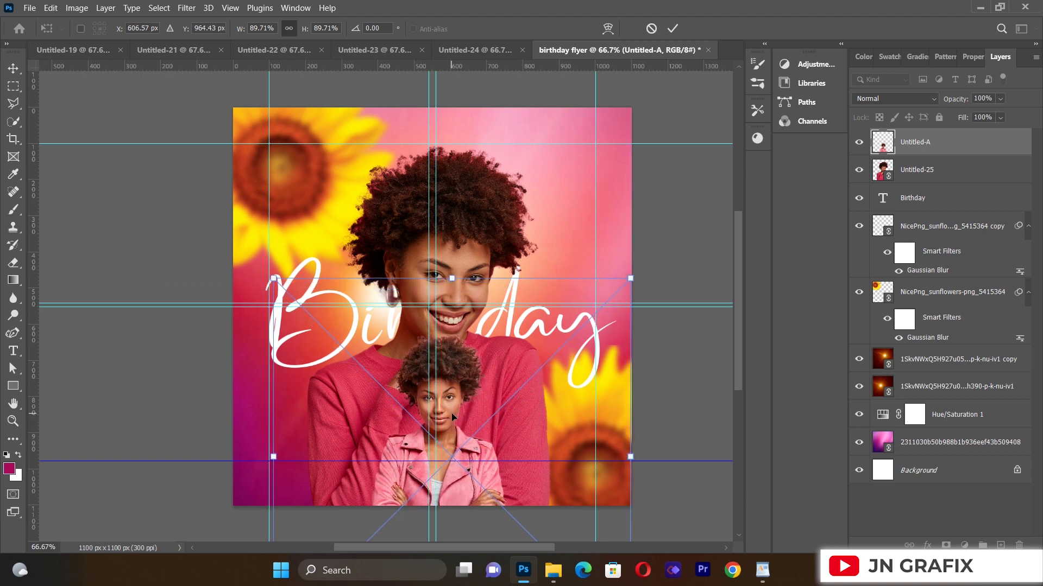
pyautogui.press('Up')
pyautogui.press('Up')
pyautogui.press('Up')
pyautogui.click(137, 233)
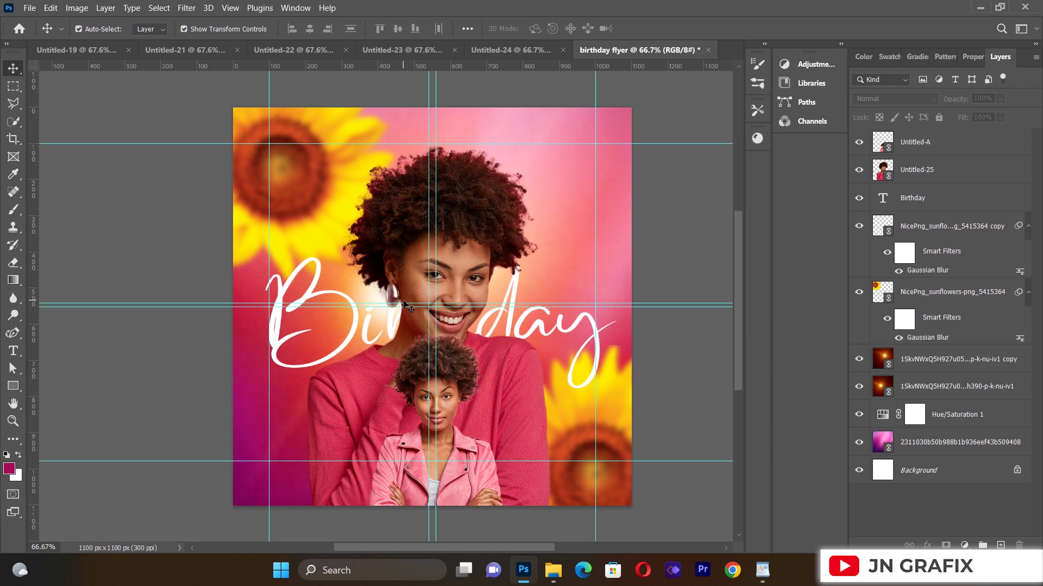
# Set the foreground colour to a sampled magenta
pyautogui.click(7, 469)
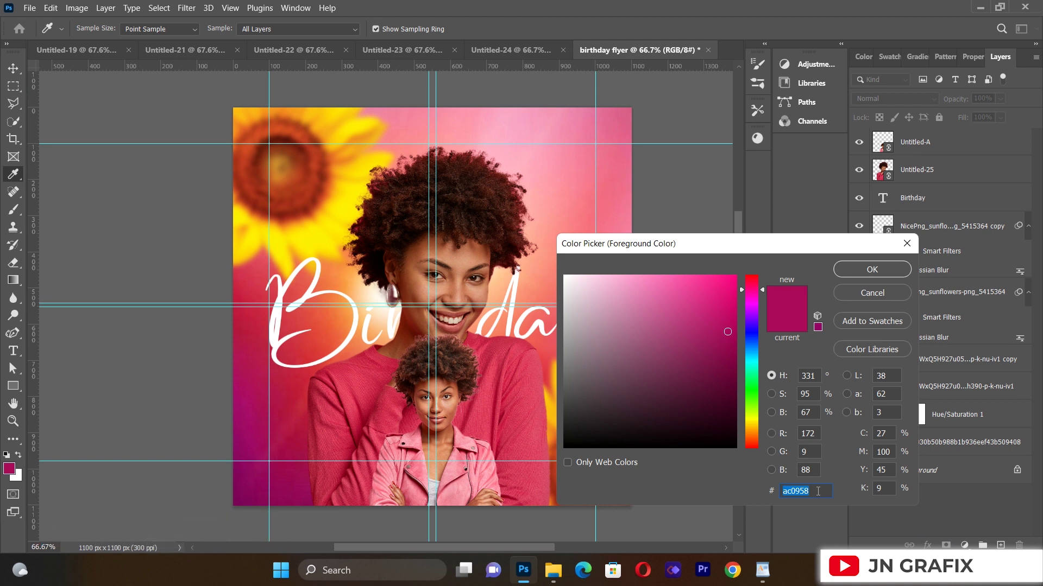
pyautogui.click(871, 270)
pyautogui.press('v')
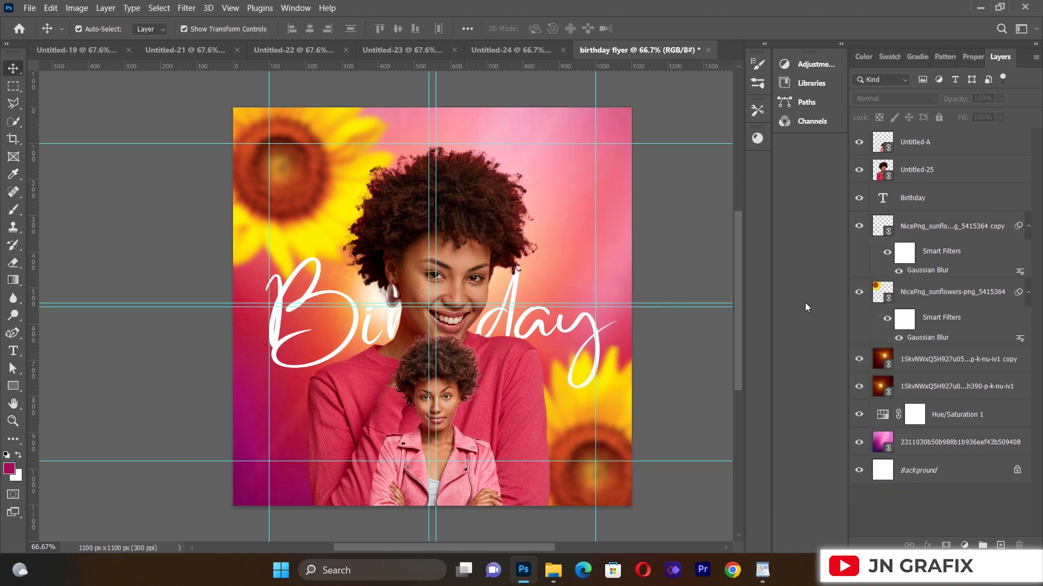
# Add a magenta-to-transparent Gradient Fill layer with the transparent stop moved to 27%
pyautogui.click(965, 544)
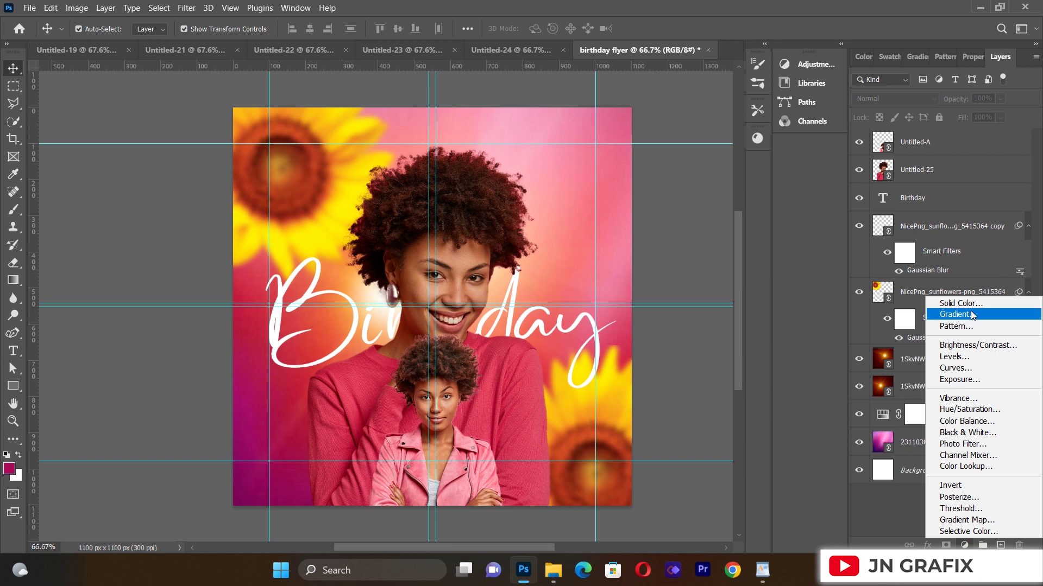
pyautogui.click(972, 315)
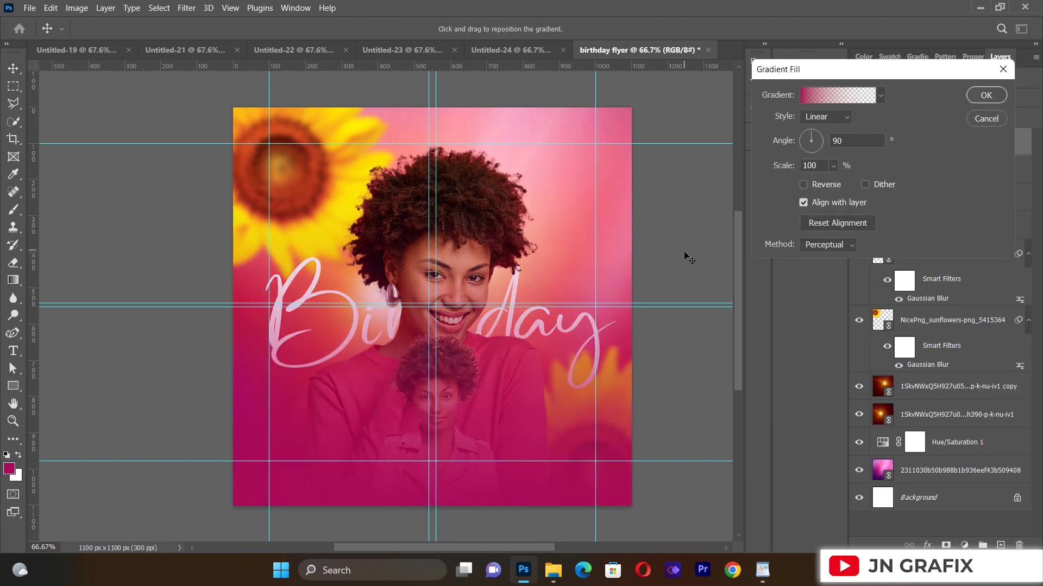
pyautogui.click(827, 93)
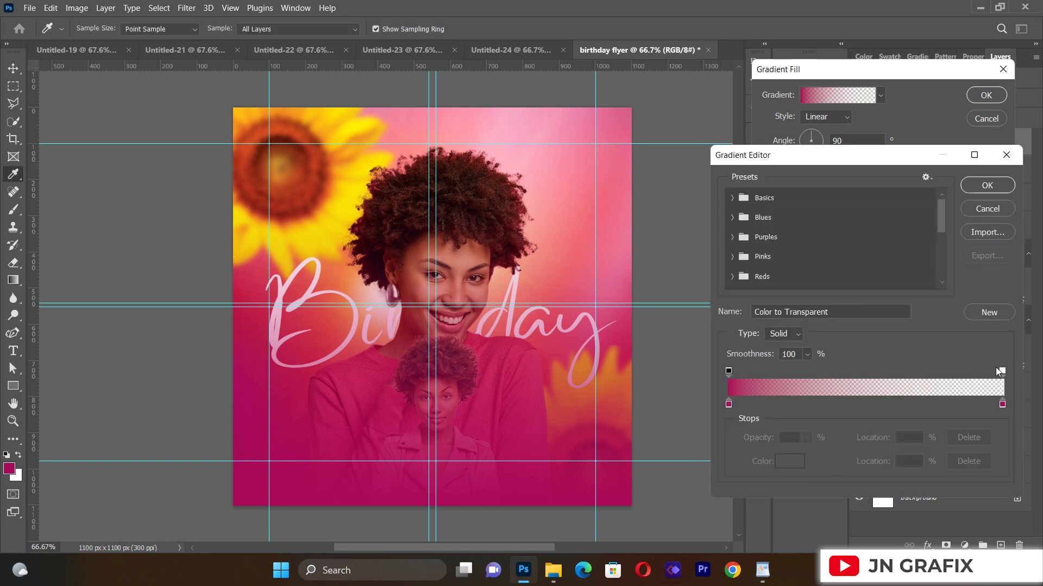
pyautogui.click(1002, 371)
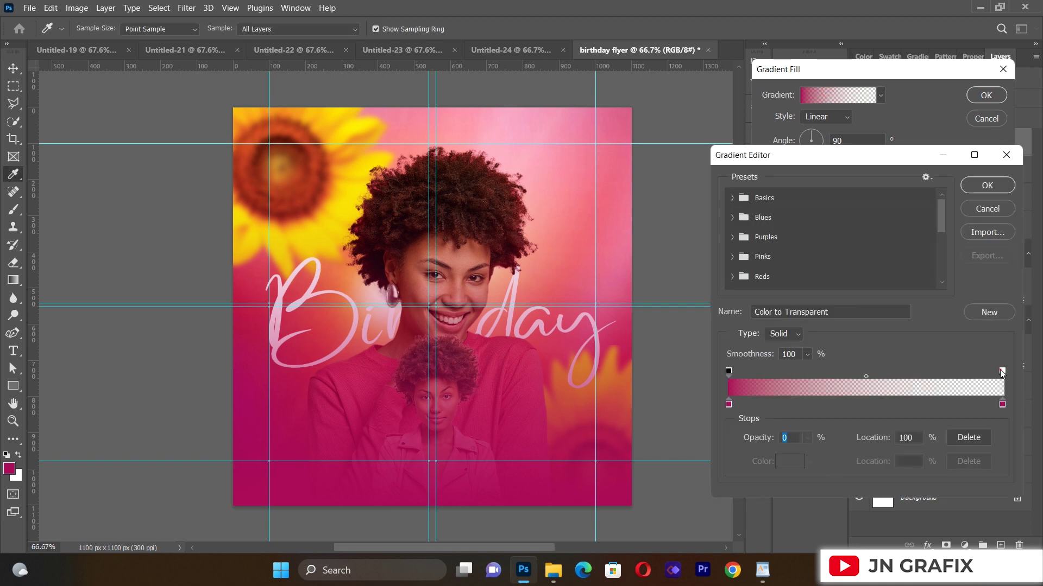
pyautogui.moveTo(1001, 371); pyautogui.dragTo(803, 372)
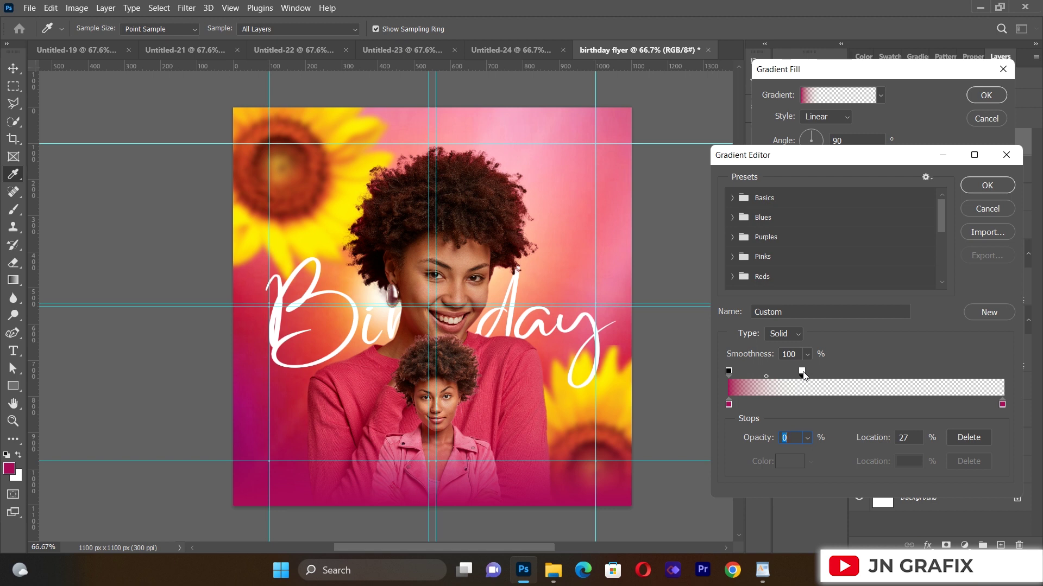
pyautogui.click(987, 188)
pyautogui.click(986, 99)
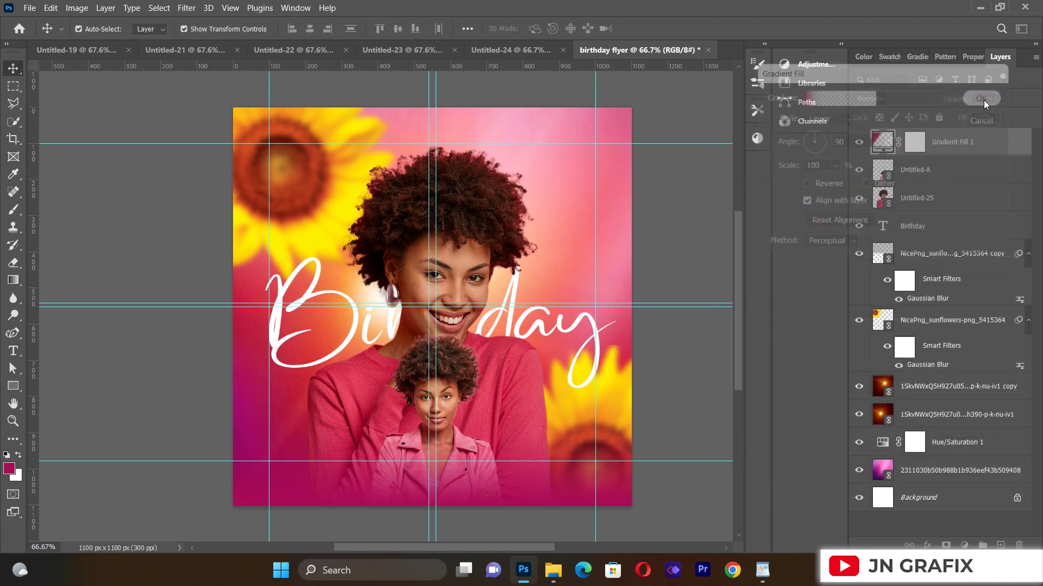
# Place the lens-flare image embedded on top, blend it in Screen mode, and move the glow beside the woman's face
pyautogui.click(701, 200)
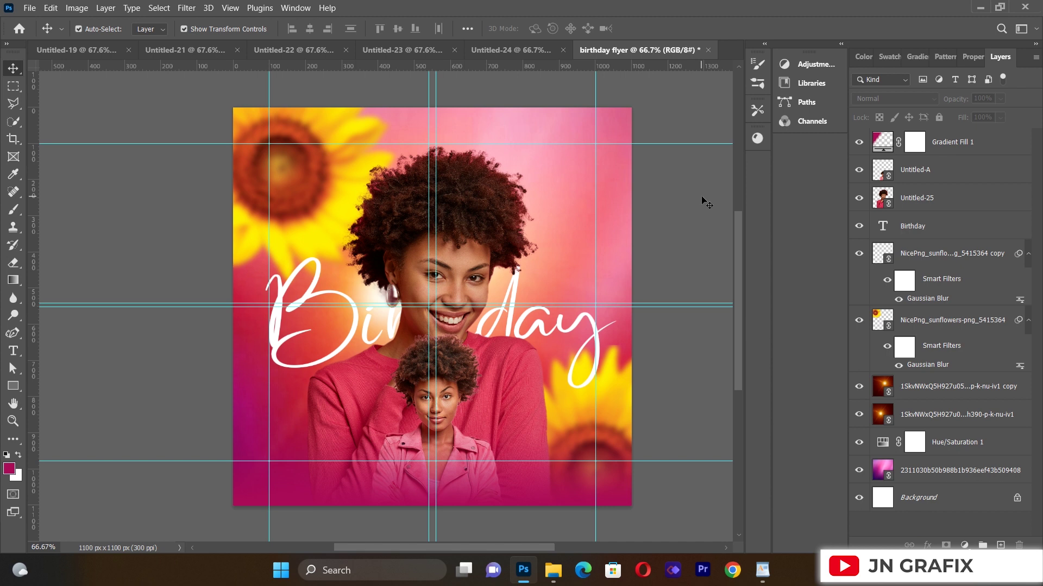
pyautogui.click(27, 8)
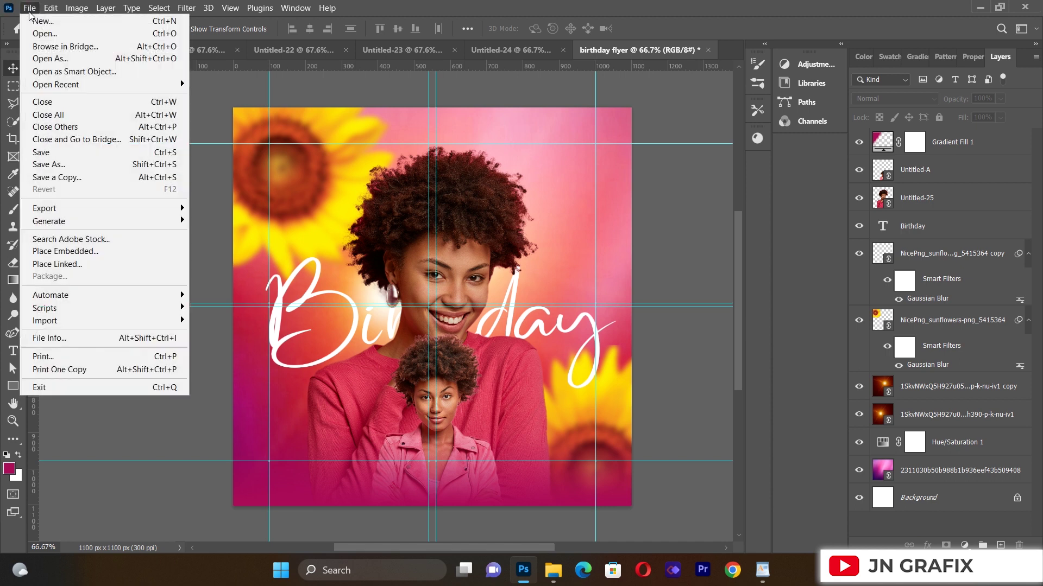
pyautogui.click(54, 265)
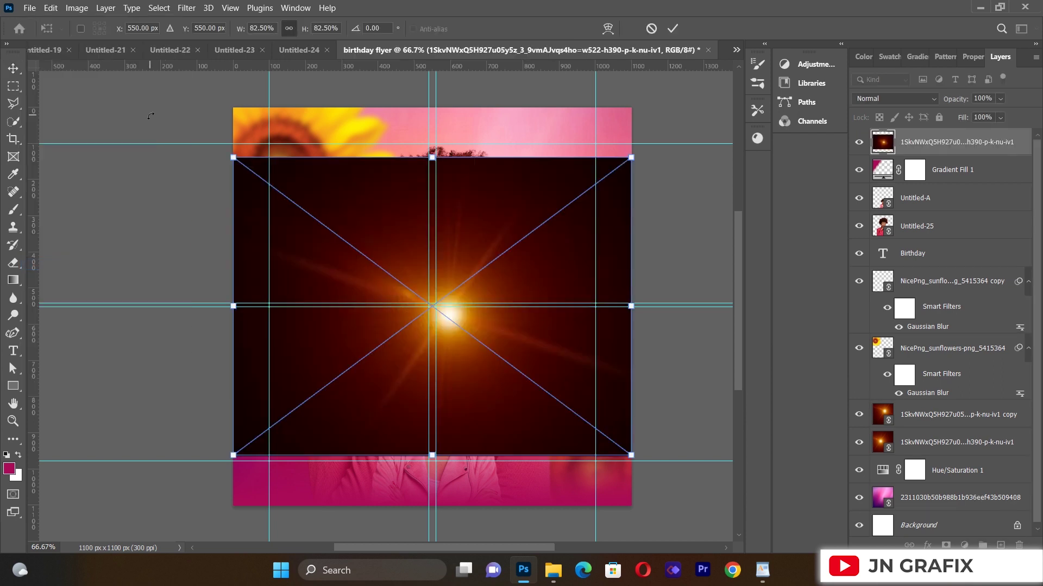
pyautogui.moveTo(367, 194); pyautogui.dragTo(367, 221)
pyautogui.press('Return')
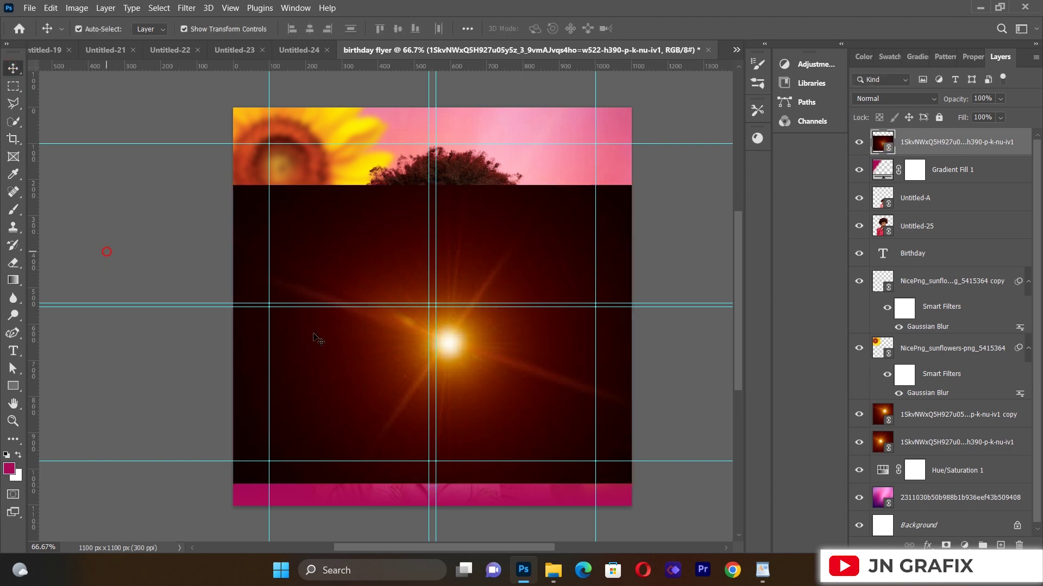
pyautogui.moveTo(347, 322); pyautogui.dragTo(346, 311)
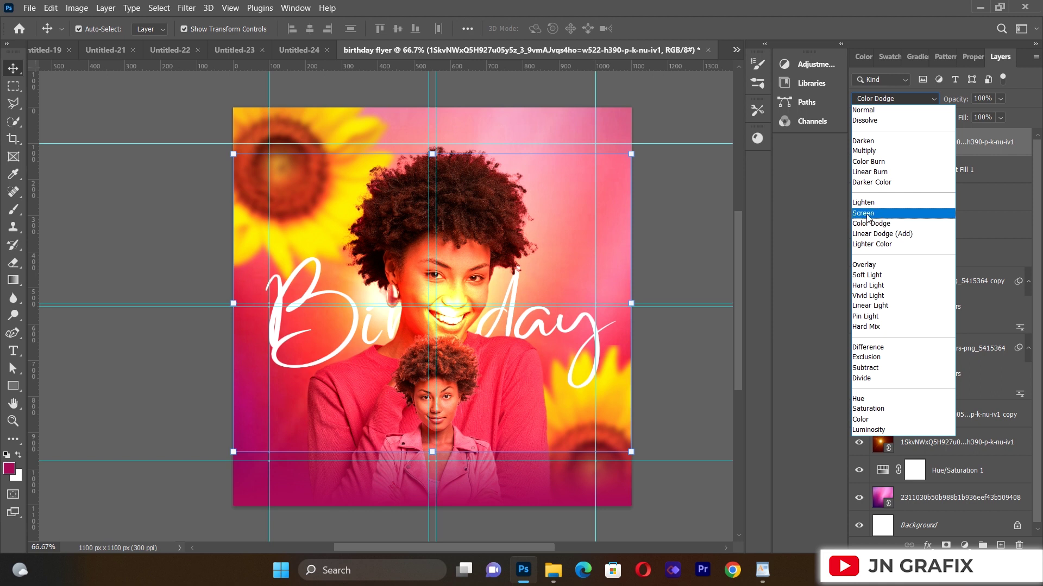
pyautogui.click(868, 217)
pyautogui.moveTo(447, 301); pyautogui.dragTo(399, 268)
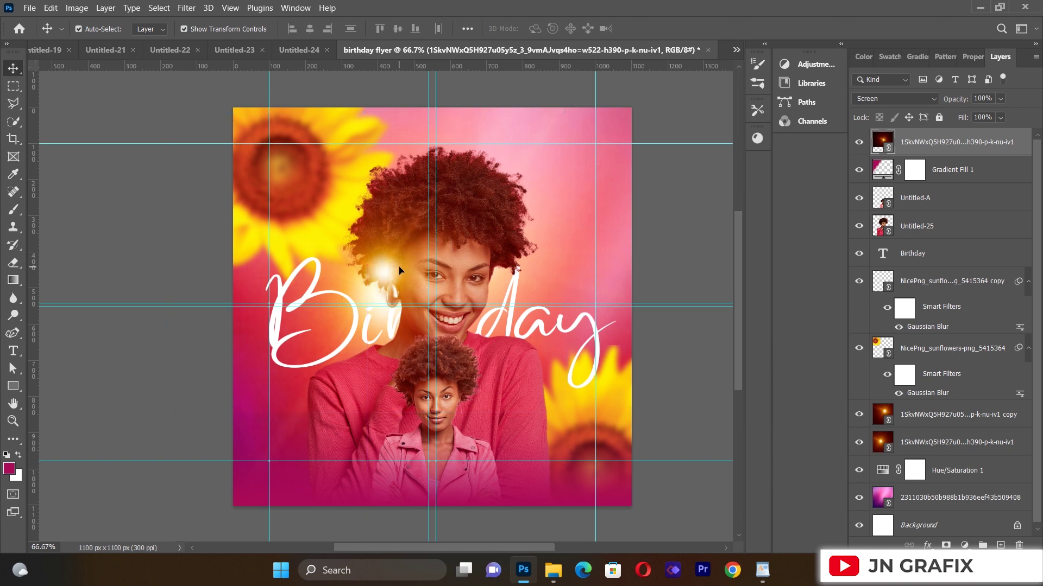
# Select the glow layer and set up the Eraser at 354 px with 0% hardness
pyautogui.click(99, 511)
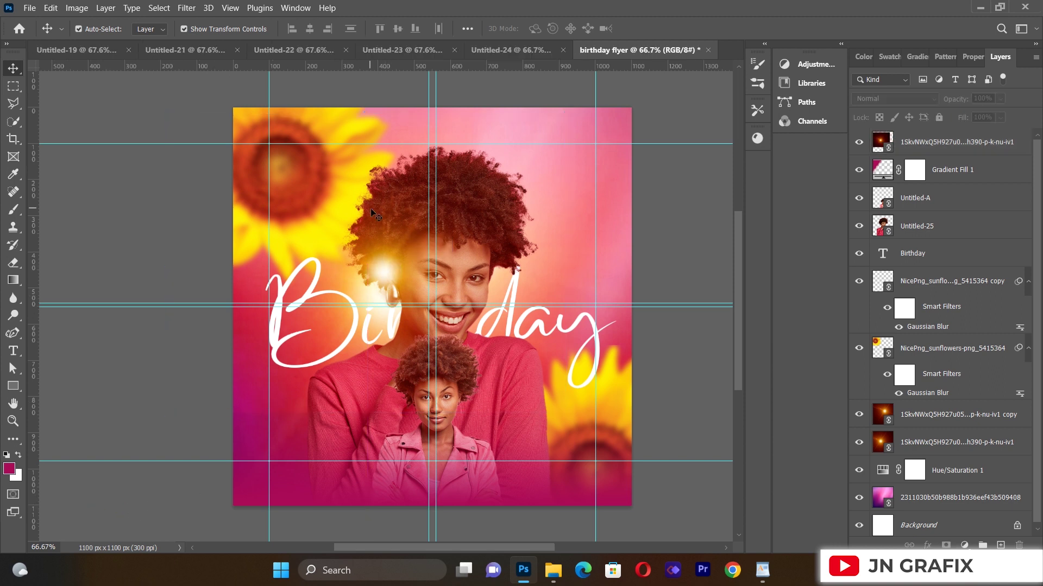
pyautogui.click(378, 255)
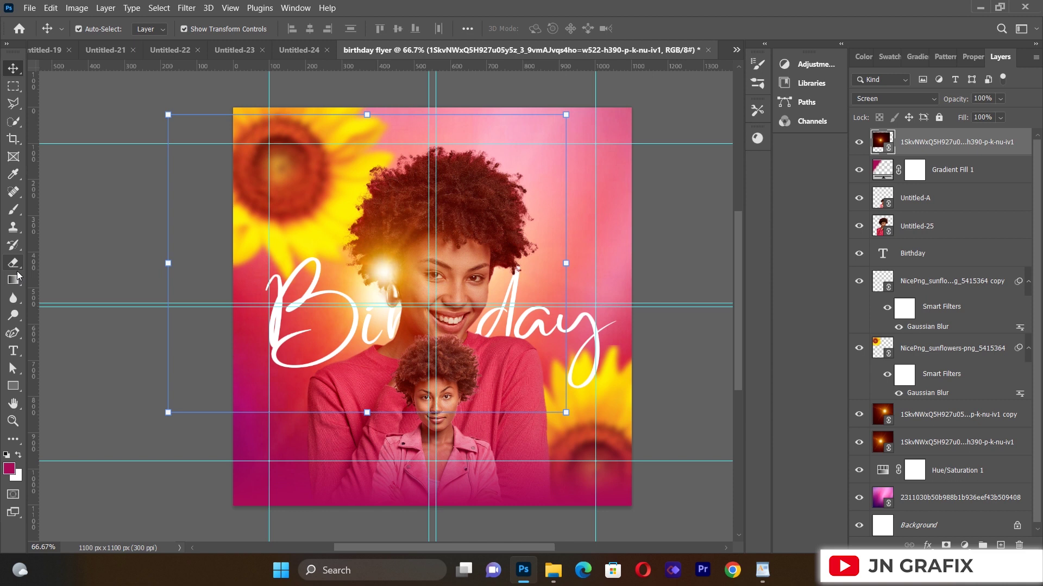
pyautogui.click(14, 264)
pyautogui.click(99, 28)
pyautogui.moveTo(134, 77); pyautogui.dragTo(147, 75)
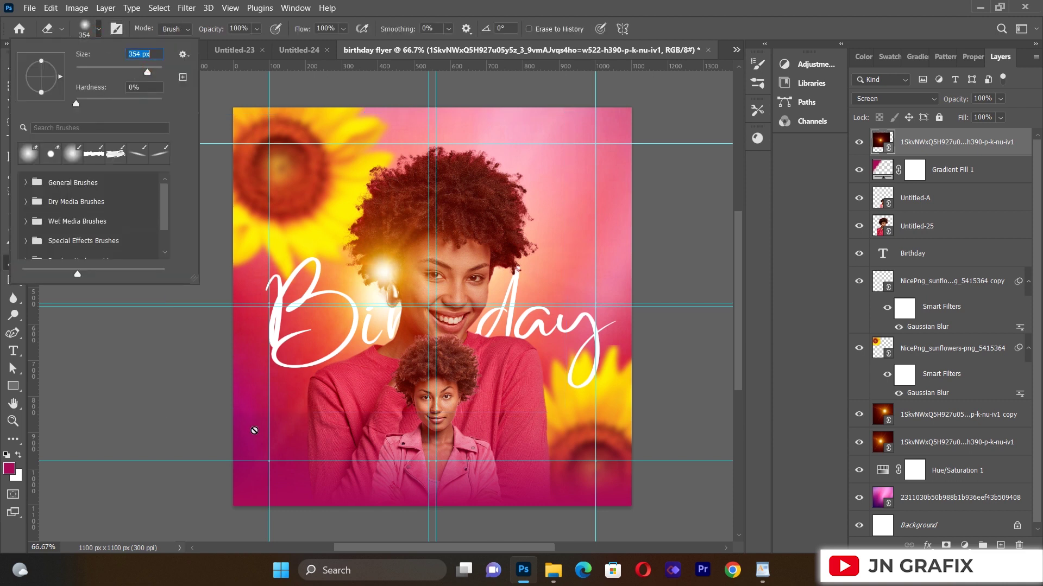
pyautogui.press('Return')
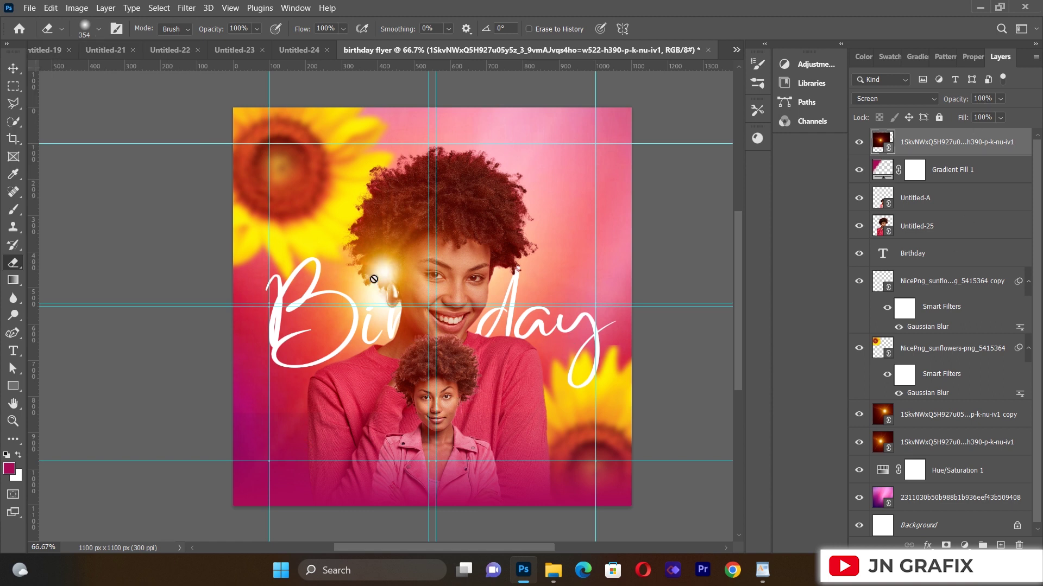
# Rasterize the flare smart object and erase its stray glow in the lower left
pyautogui.click(423, 227)
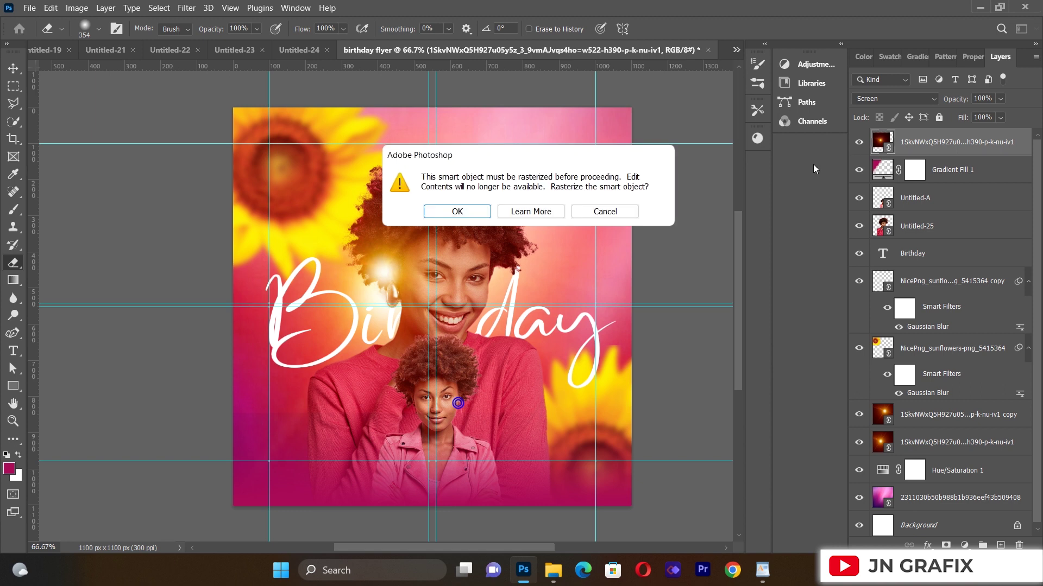
pyautogui.click(460, 209)
pyautogui.moveTo(308, 454)
pyautogui.mouseDown()
pyautogui.moveTo(233, 419)
pyautogui.moveTo(326, 431)
pyautogui.mouseUp()
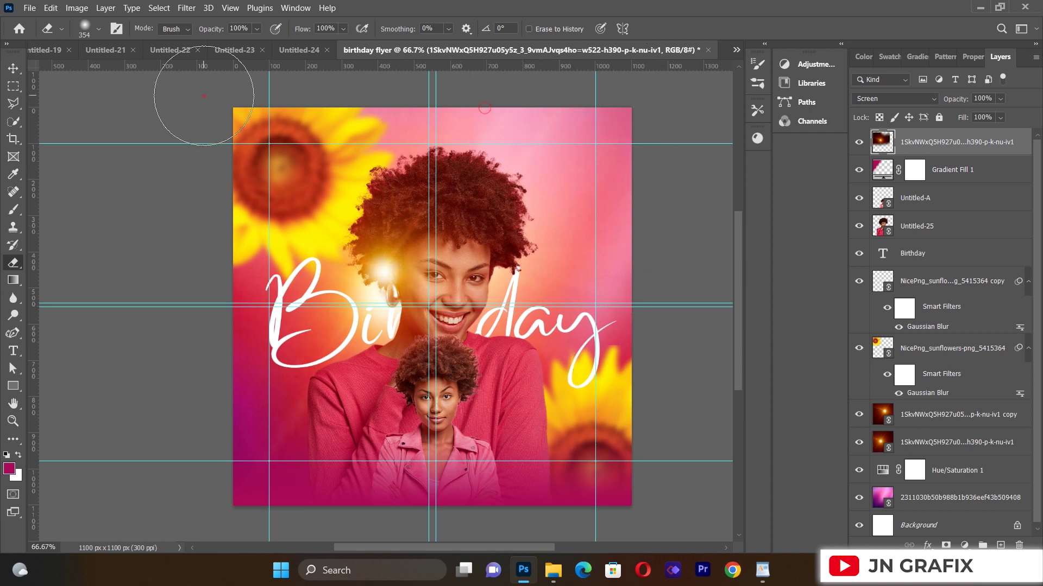
pyautogui.click(12, 69)
pyautogui.click(61, 189)
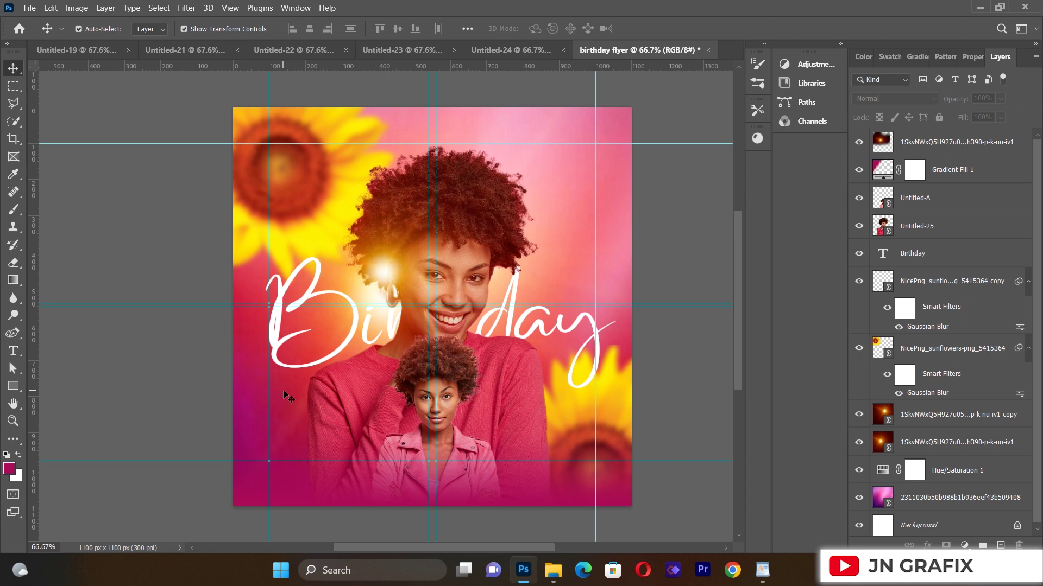
# Add a 12 pt paragraph text layer reading 'Elisa' near the flyer's bottom
pyautogui.hotkey('ctrl', 'v')
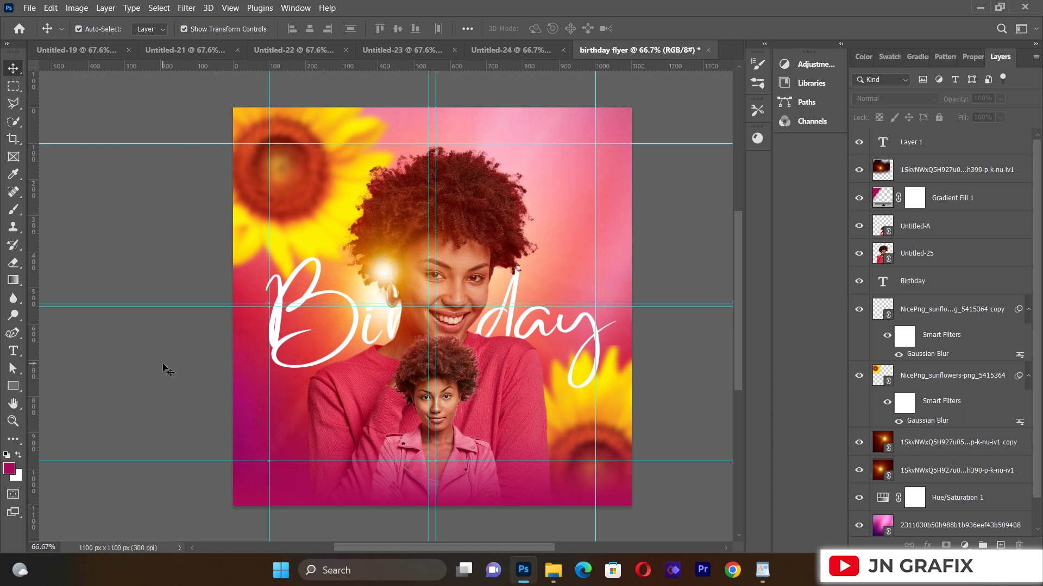
pyautogui.press('t')
pyautogui.moveTo(295, 417); pyautogui.dragTo(567, 506)
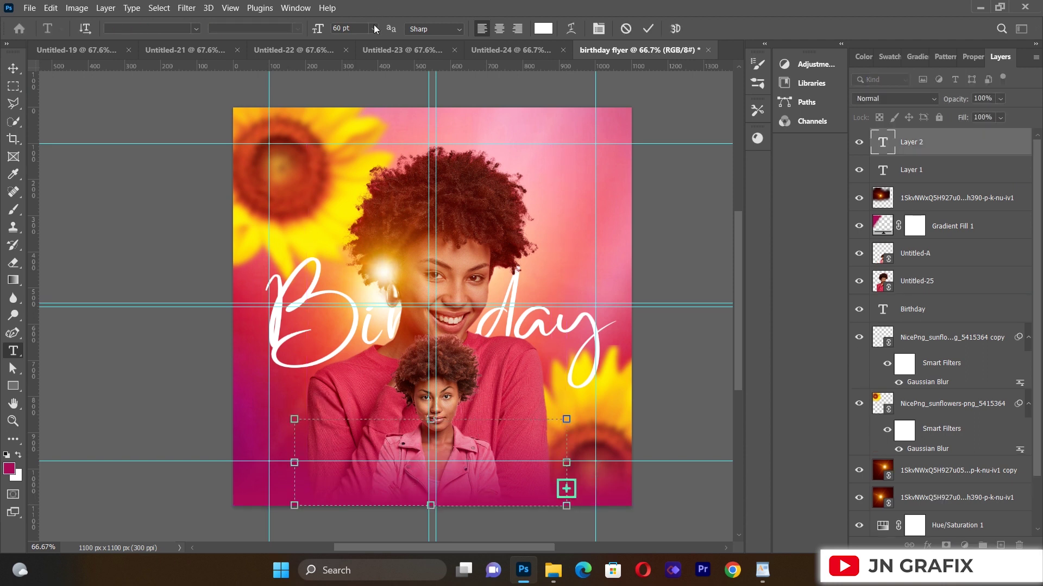
pyautogui.click(375, 28)
pyautogui.click(353, 114)
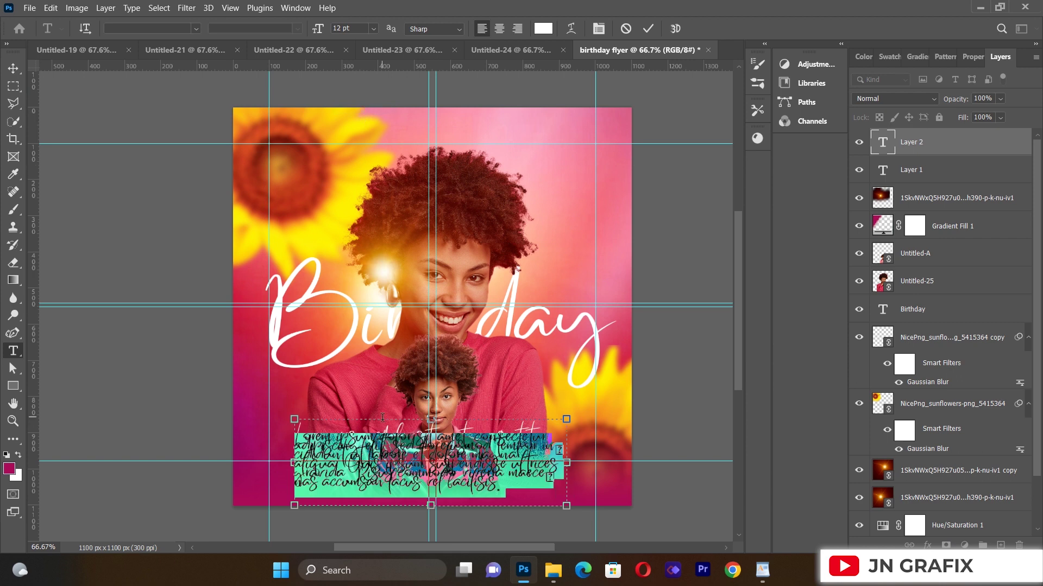
pyautogui.press('BackSpace')
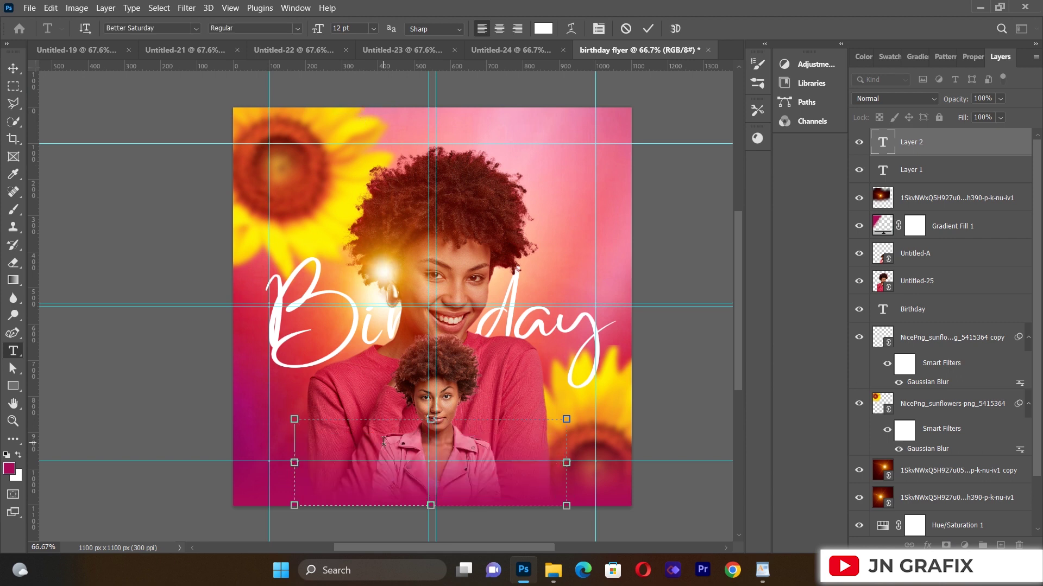
pyautogui.write('Elisa')
pyautogui.click(13, 68)
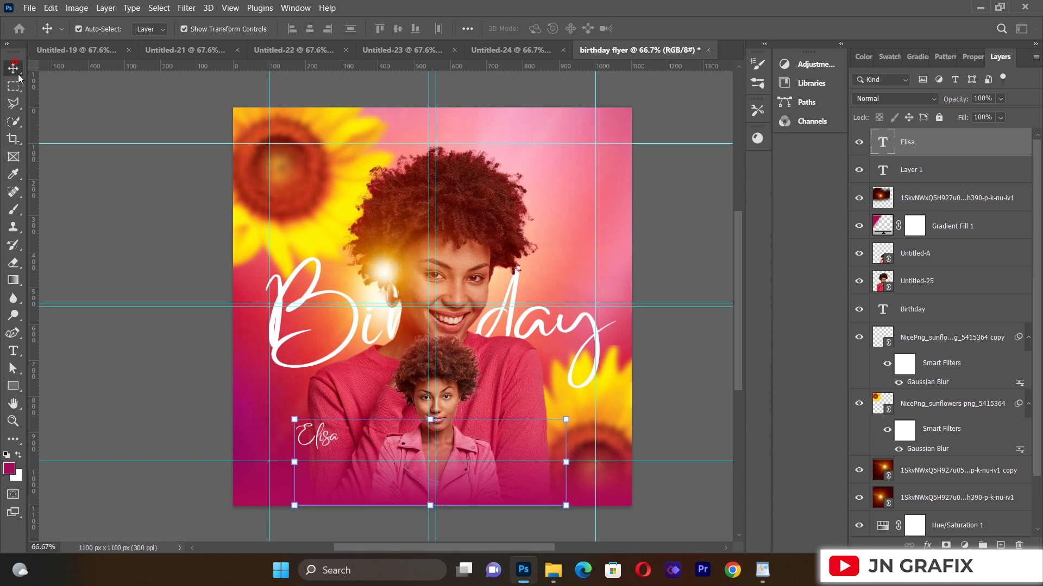
# Move 'Elisa' just below the Birthday title and enlarge it to about 133%
pyautogui.moveTo(327, 436); pyautogui.dragTo(509, 359)
pyautogui.moveTo(618, 420); pyautogui.dragTo(614, 454)
pyautogui.moveTo(465, 361); pyautogui.dragTo(494, 369)
pyautogui.press('Right')
pyautogui.press('Right')
pyautogui.press('Right')
pyautogui.press('Up')
pyautogui.press('Up')
pyautogui.press('Up')
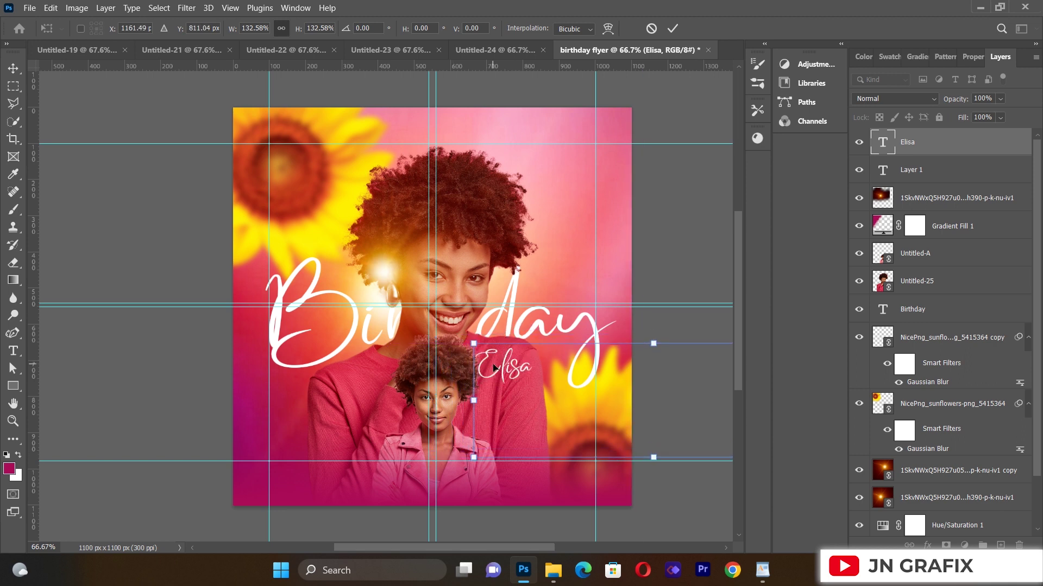
pyautogui.press('Up')
pyautogui.press('Up')
pyautogui.press('Up')
pyautogui.press('Up')
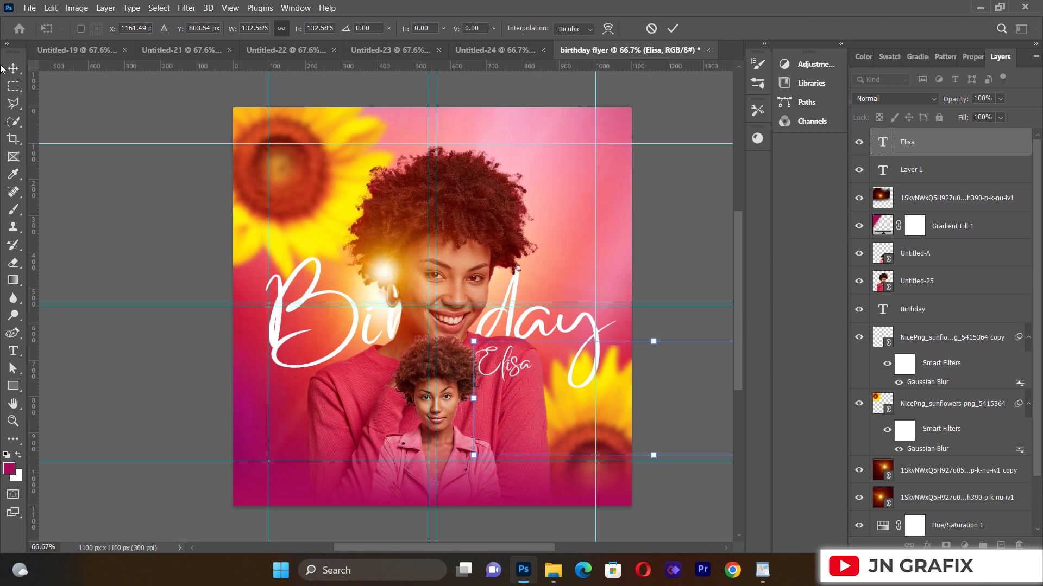
pyautogui.click(123, 324)
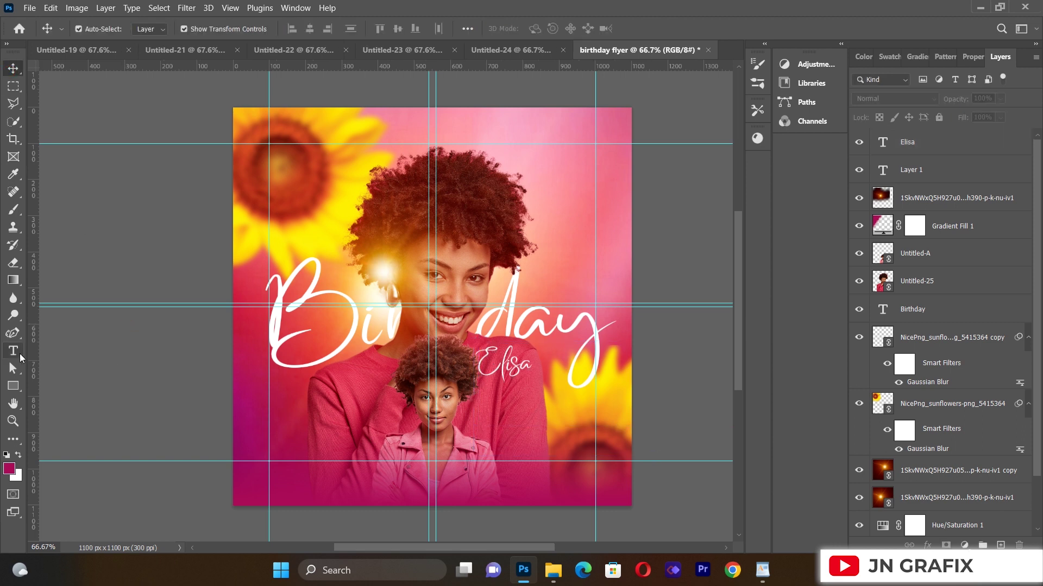
pyautogui.click(20, 356)
# Add a text layer reading 'Happy' set in Adobe Garamond Pro
pyautogui.moveTo(301, 429); pyautogui.dragTo(614, 498)
pyautogui.press('BackSpace')
pyautogui.write('Happy')
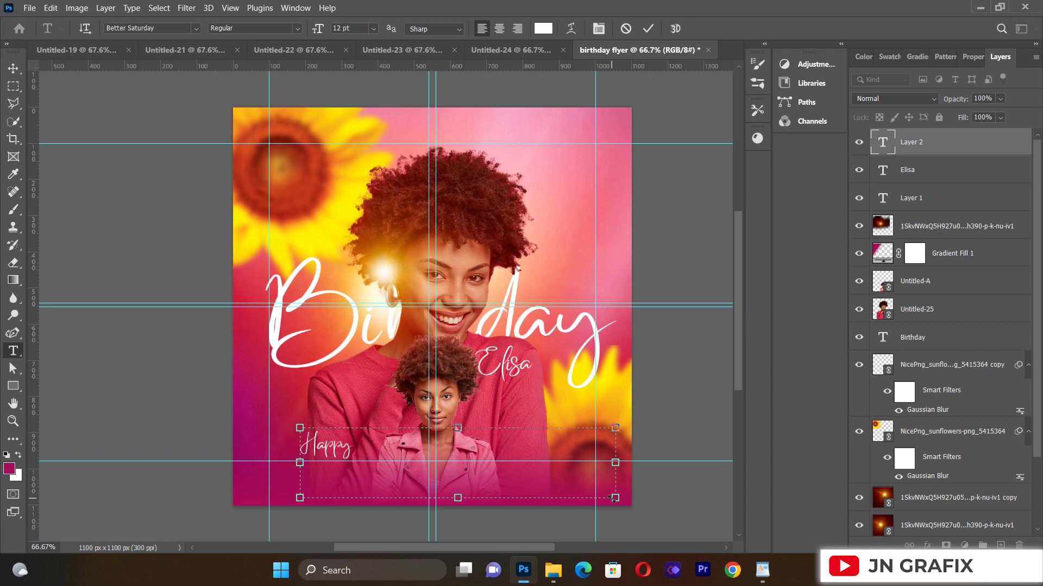
pyautogui.hotkey('ctrl', 'a')
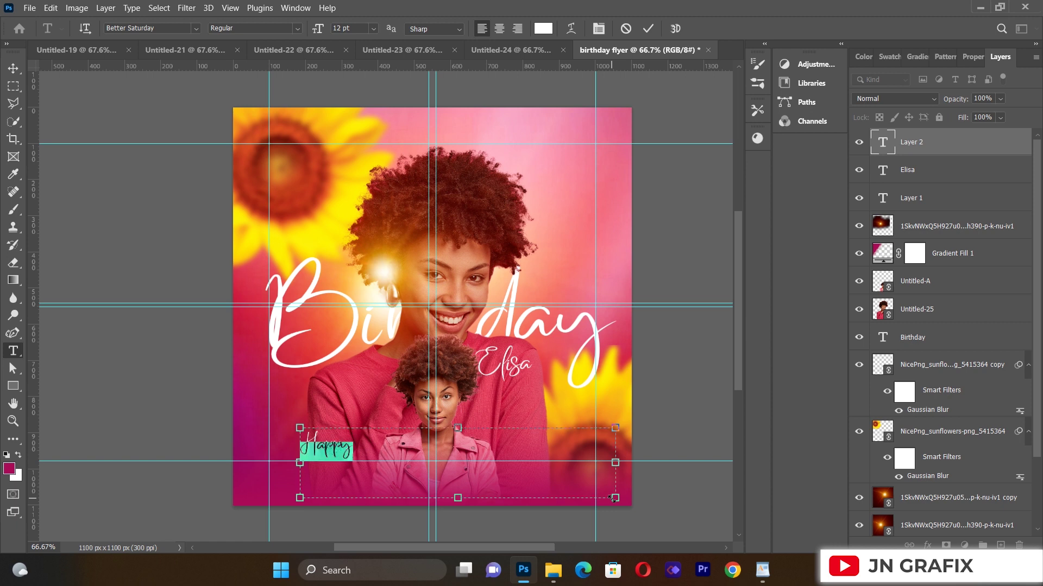
pyautogui.click(196, 28)
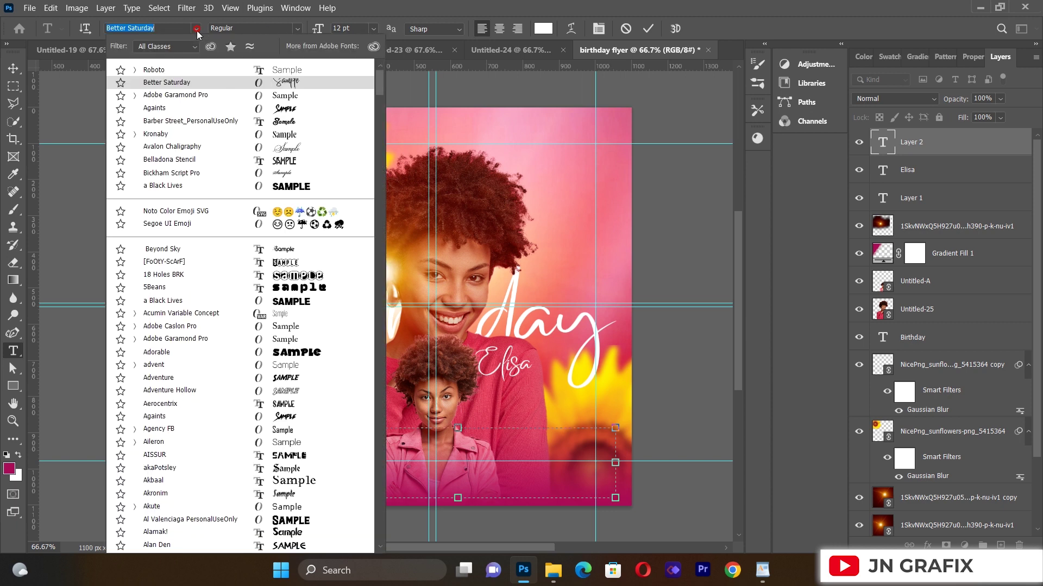
pyautogui.click(234, 99)
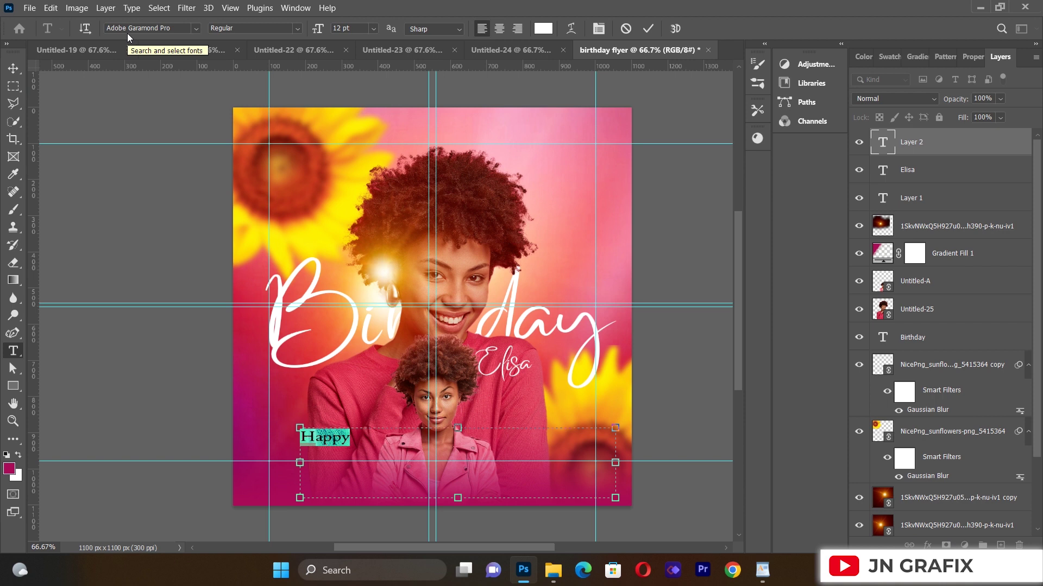
# Move the 'Happy' text up to sit just above the Birthday title
pyautogui.click(13, 68)
pyautogui.moveTo(344, 443); pyautogui.dragTo(371, 284)
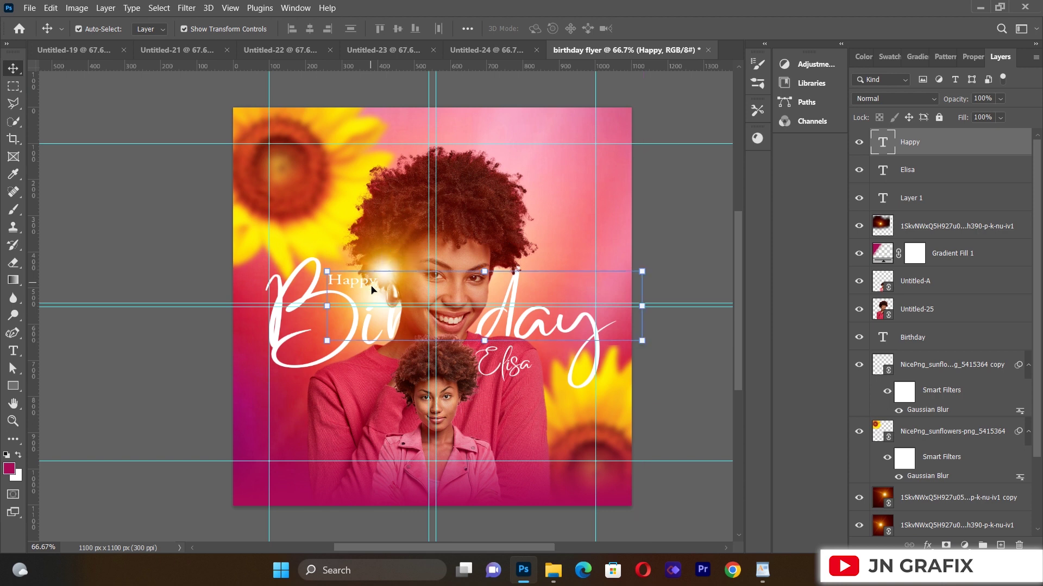
pyautogui.click(159, 413)
pyautogui.click(342, 277)
pyautogui.click(159, 427)
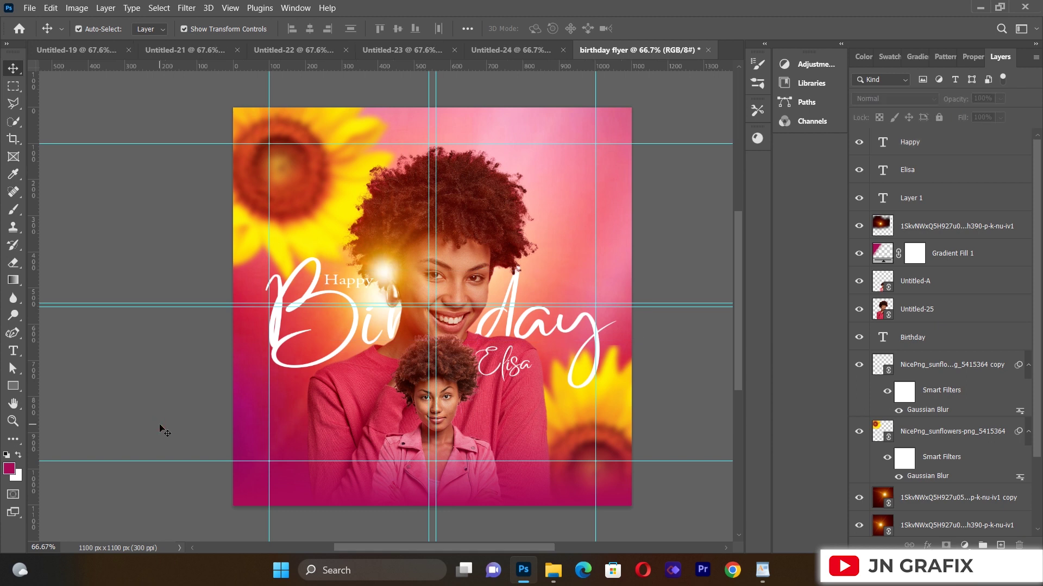
# Draw a paragraph text box across the lower flyer in Roboto at 6 pt
pyautogui.press('t')
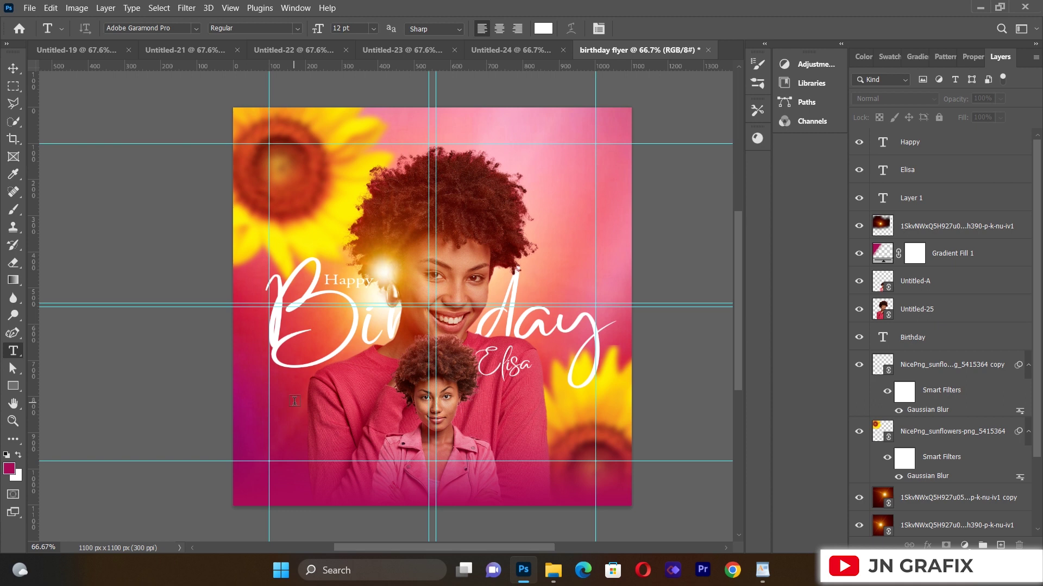
pyautogui.moveTo(295, 401); pyautogui.dragTo(429, 385)
pyautogui.hotkey('ctrl', 'Return')
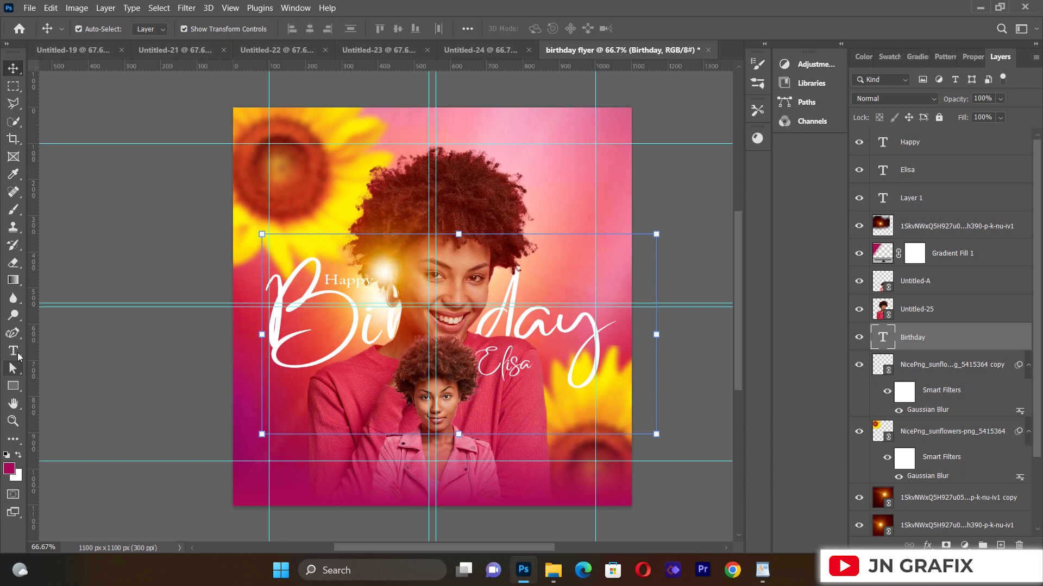
pyautogui.moveTo(276, 404); pyautogui.dragTo(630, 497)
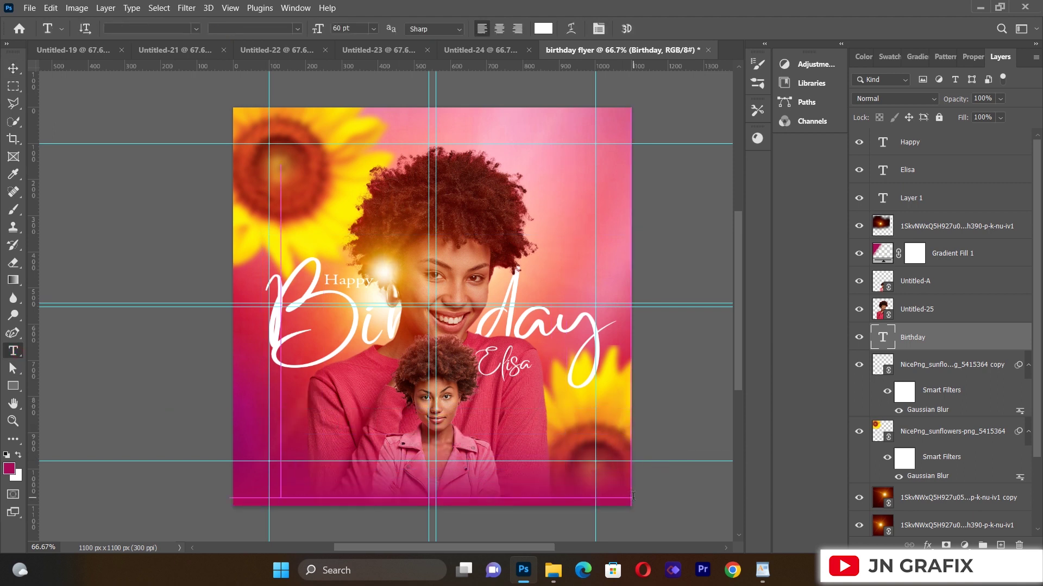
pyautogui.click(373, 28)
pyautogui.click(353, 39)
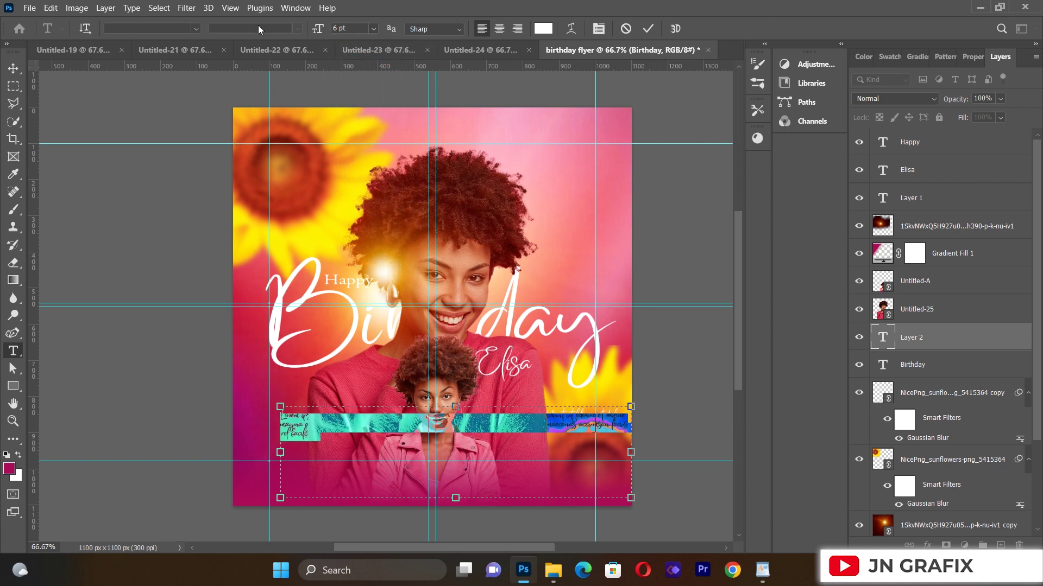
pyautogui.click(195, 28)
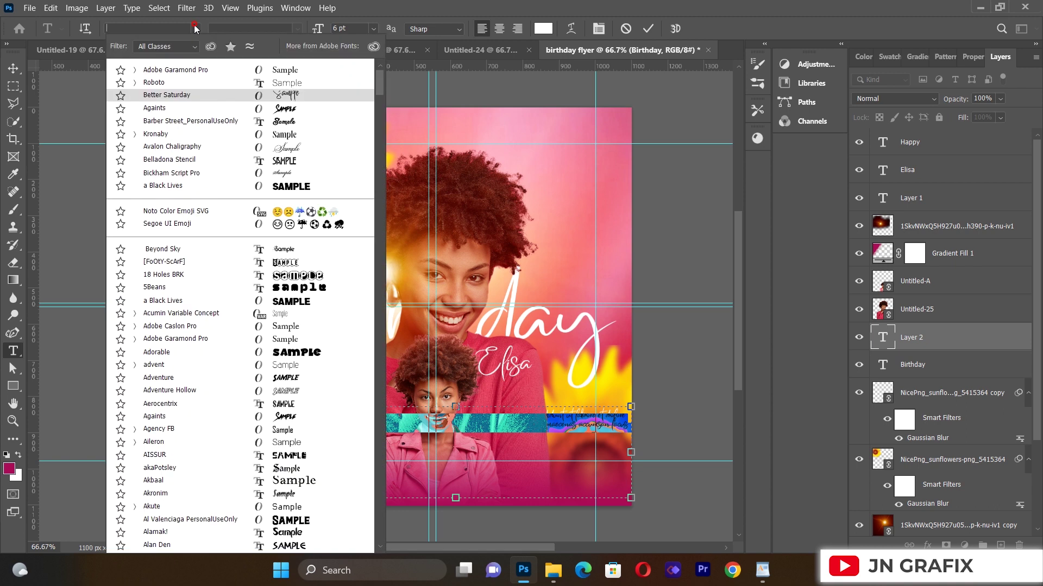
pyautogui.click(181, 82)
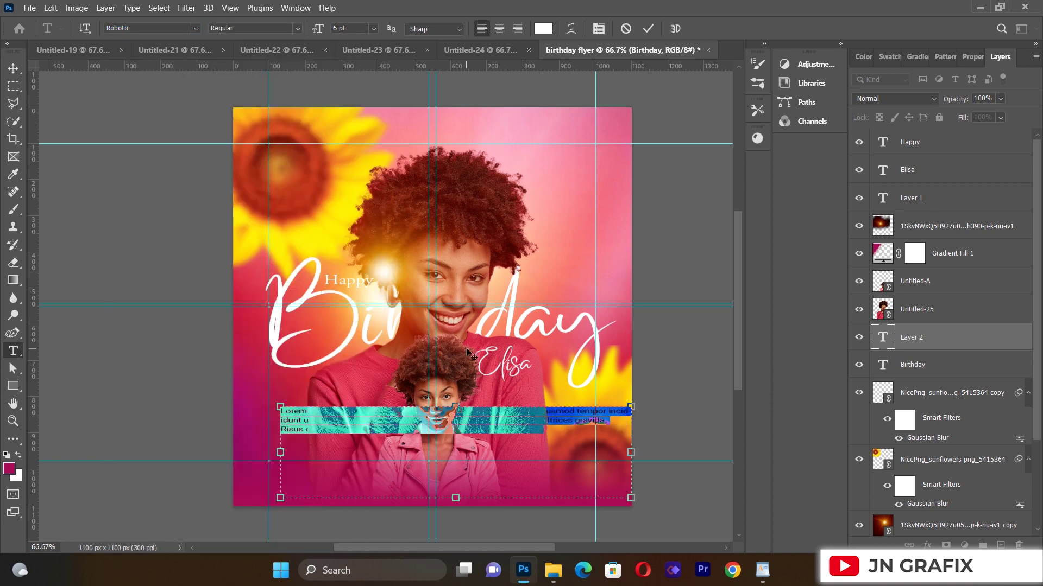
# Narrow the paragraph box to 600 px, centre-align it, and colour the text fbf0f0
pyautogui.moveTo(631, 451); pyautogui.dragTo(504, 459)
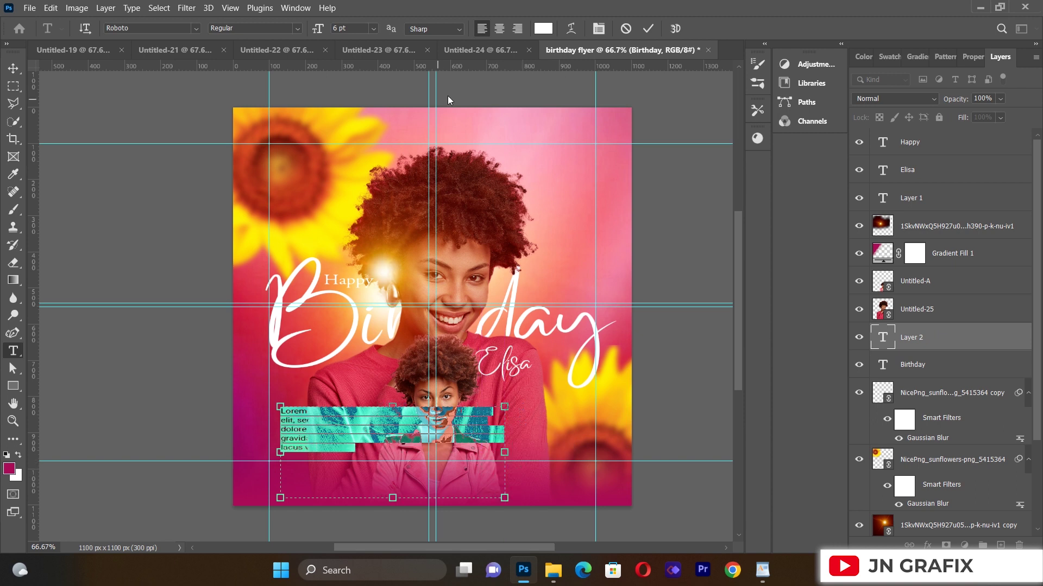
pyautogui.click(499, 29)
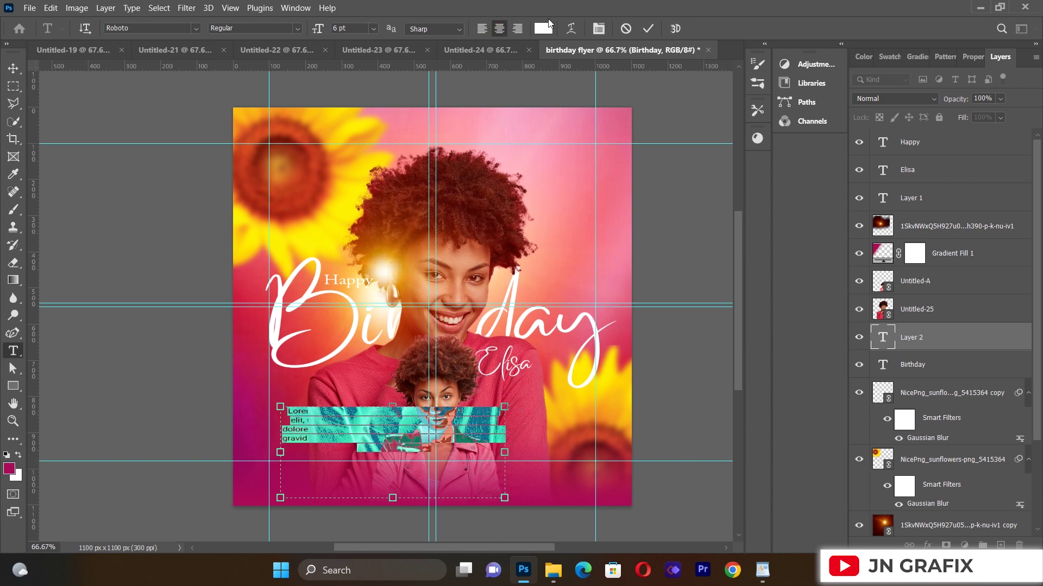
pyautogui.click(546, 29)
pyautogui.click(571, 278)
pyautogui.click(869, 269)
pyautogui.click(917, 342)
# Position the body text paragraph below the two women near the flyer's bottom
pyautogui.moveTo(903, 197); pyautogui.dragTo(918, 142)
pyautogui.click(13, 68)
pyautogui.click(168, 320)
pyautogui.moveTo(411, 430); pyautogui.dragTo(443, 468)
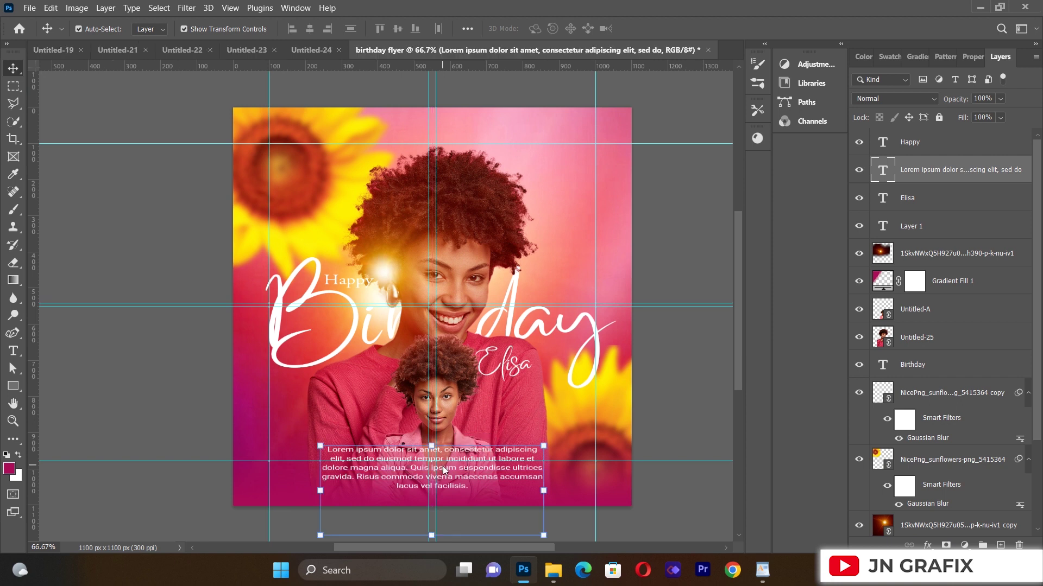
pyautogui.moveTo(443, 469); pyautogui.dragTo(444, 473)
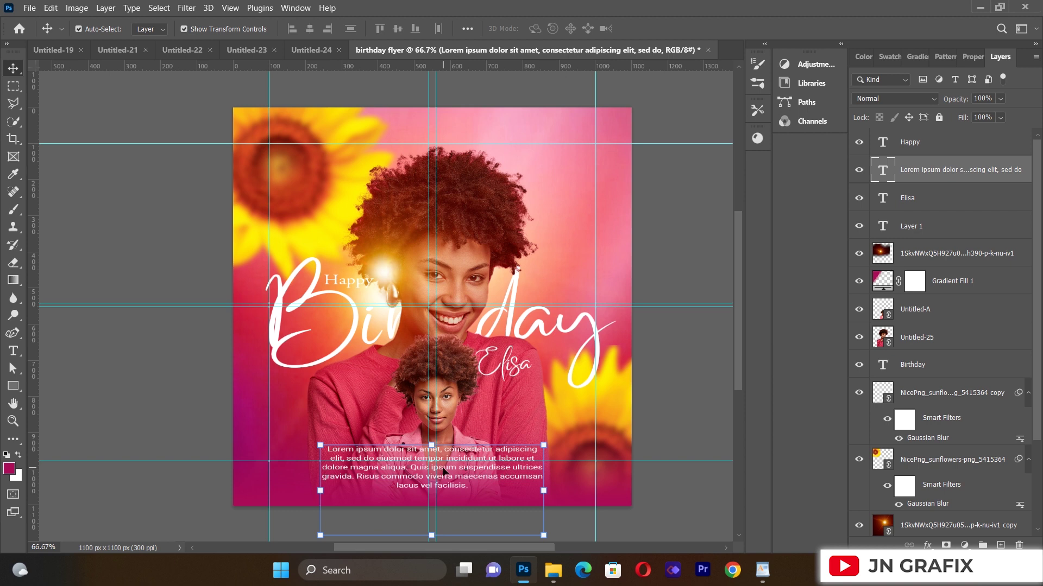
pyautogui.click(187, 367)
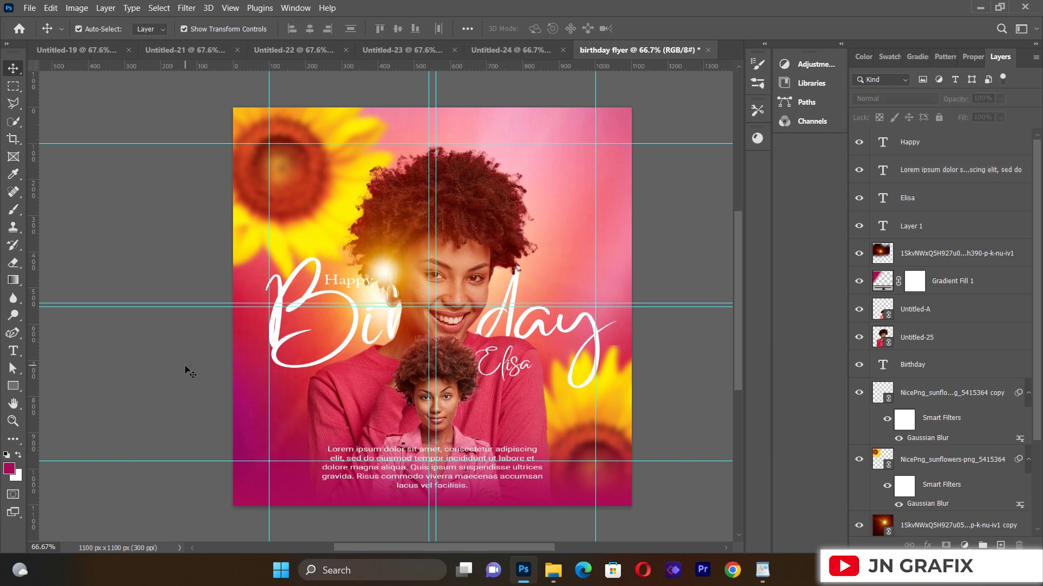
# Place the sunflower PNG as a linked image, scaled down in the bottom-left corner
pyautogui.click(29, 8)
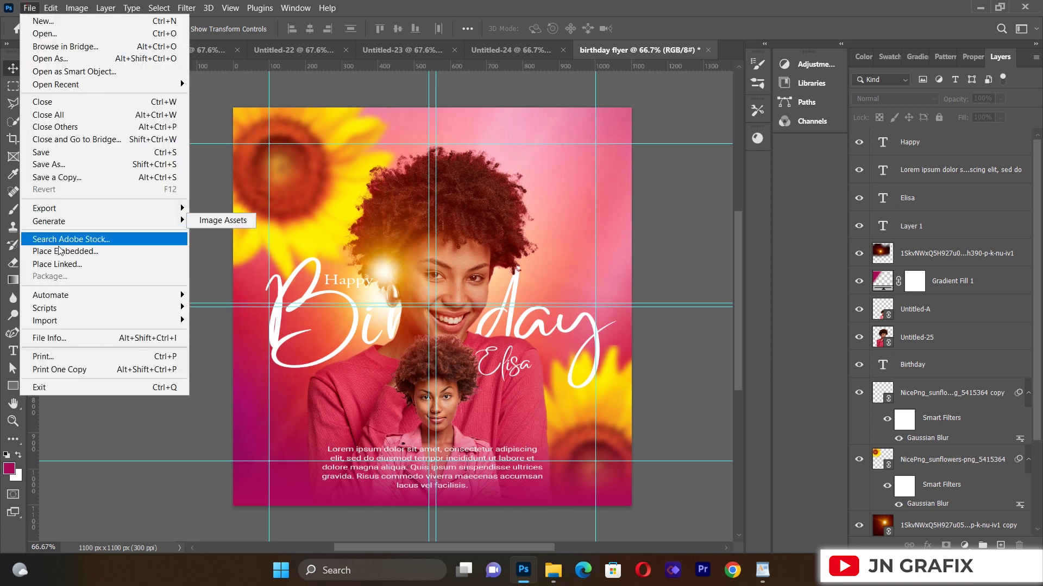
pyautogui.click(64, 265)
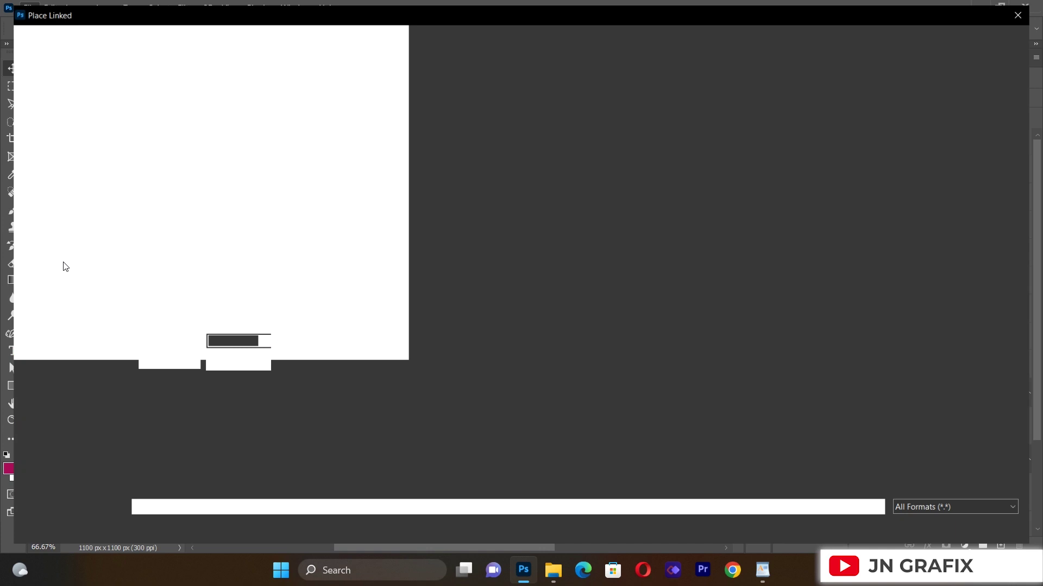
pyautogui.doubleClick(294, 116)
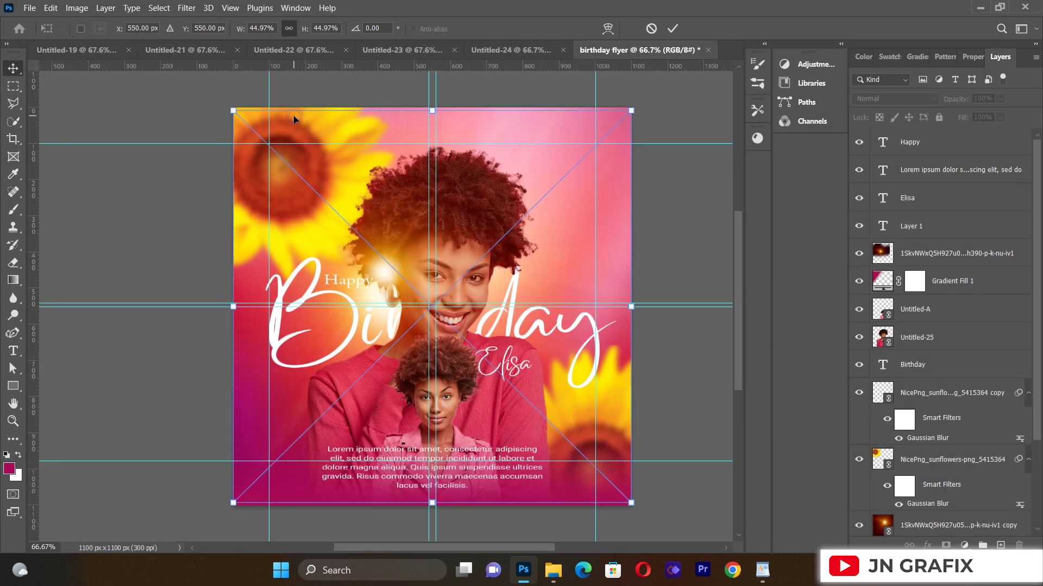
pyautogui.moveTo(631, 110); pyautogui.dragTo(348, 420)
pyautogui.moveTo(293, 438); pyautogui.dragTo(266, 464)
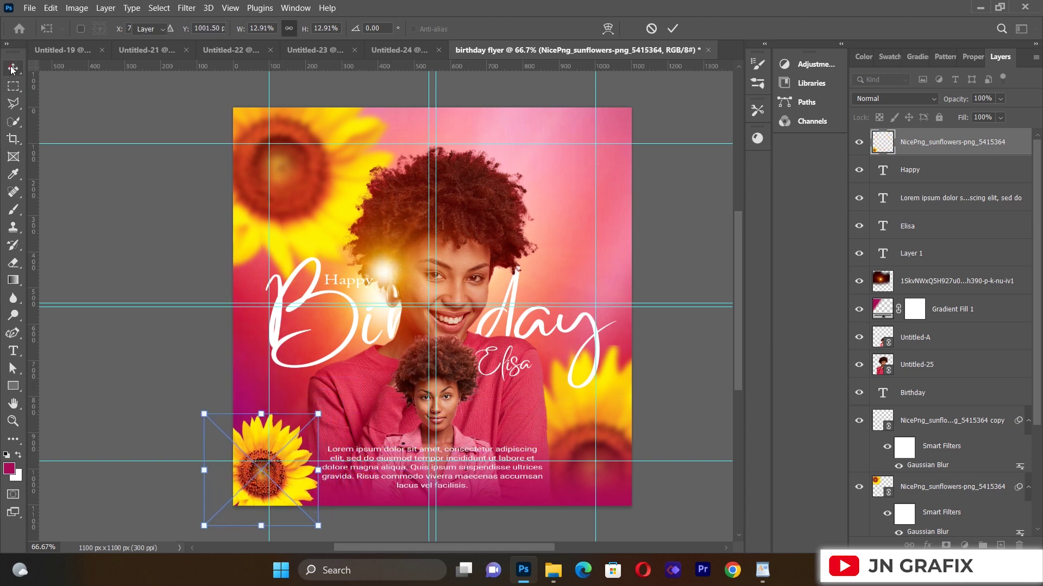
pyautogui.press('Return')
# Duplicate the sunflower into the top-right corner and nudge the glow image slightly right
pyautogui.click(288, 462)
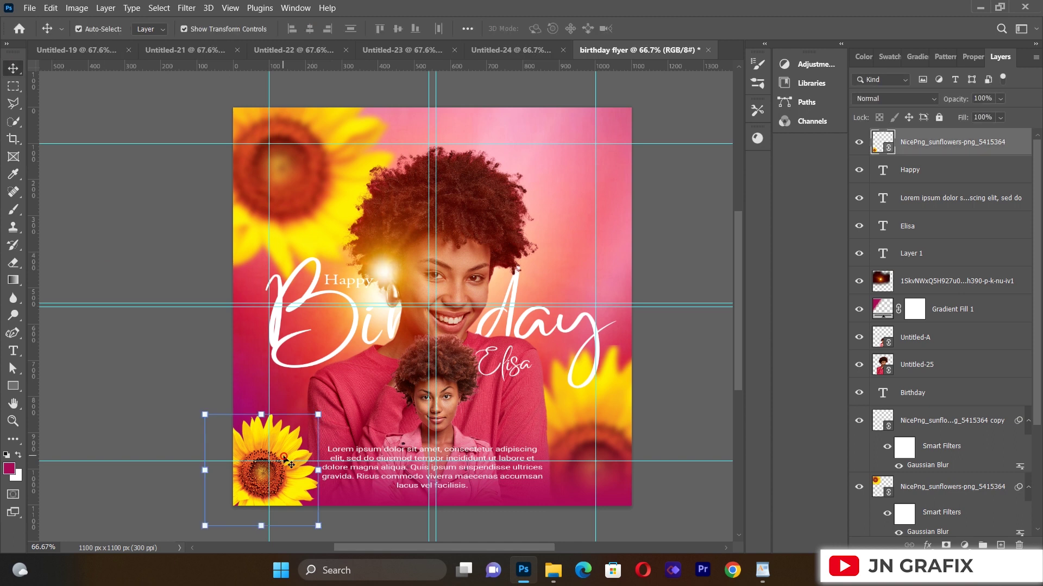
pyautogui.hotkey('ctrl', 'j')
pyautogui.moveTo(288, 462); pyautogui.dragTo(637, 118)
pyautogui.click(169, 335)
pyautogui.click(620, 159)
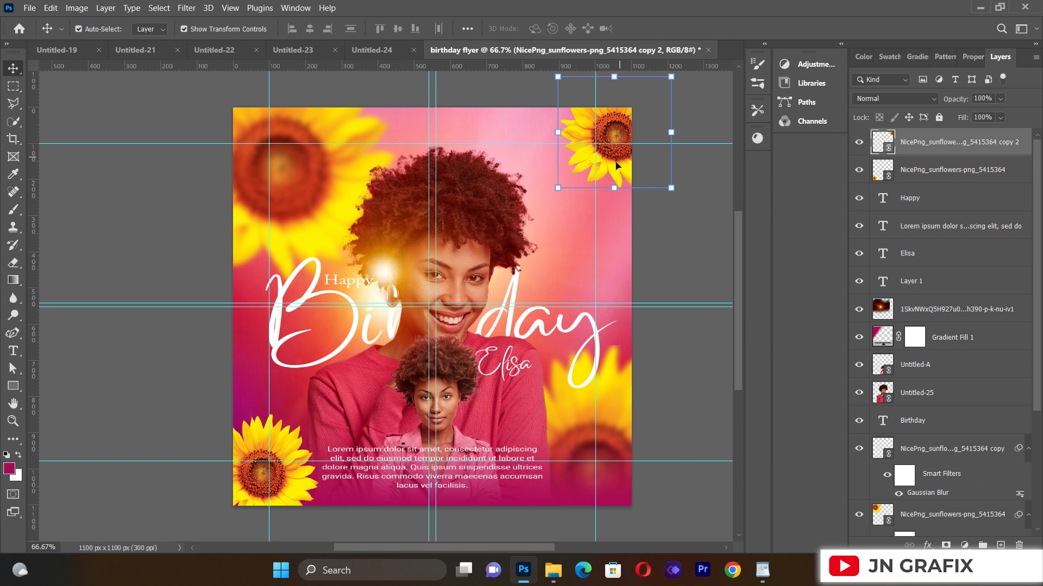
pyautogui.click(659, 264)
pyautogui.moveTo(405, 266); pyautogui.dragTo(409, 267)
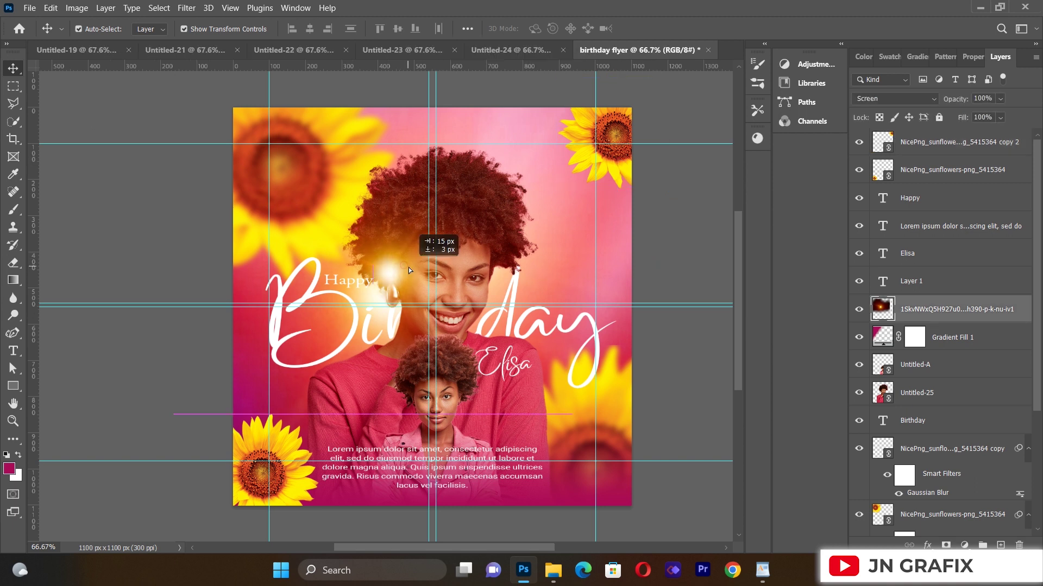
pyautogui.click(112, 324)
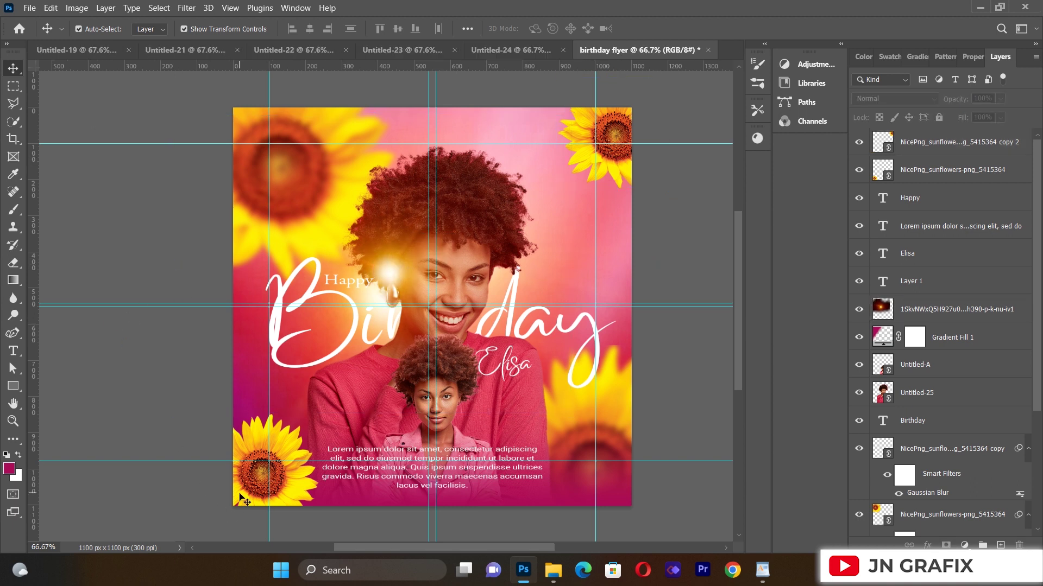
# Place the decorative lines PNG into the flyer as a linked image
pyautogui.click(29, 8)
pyautogui.click(70, 265)
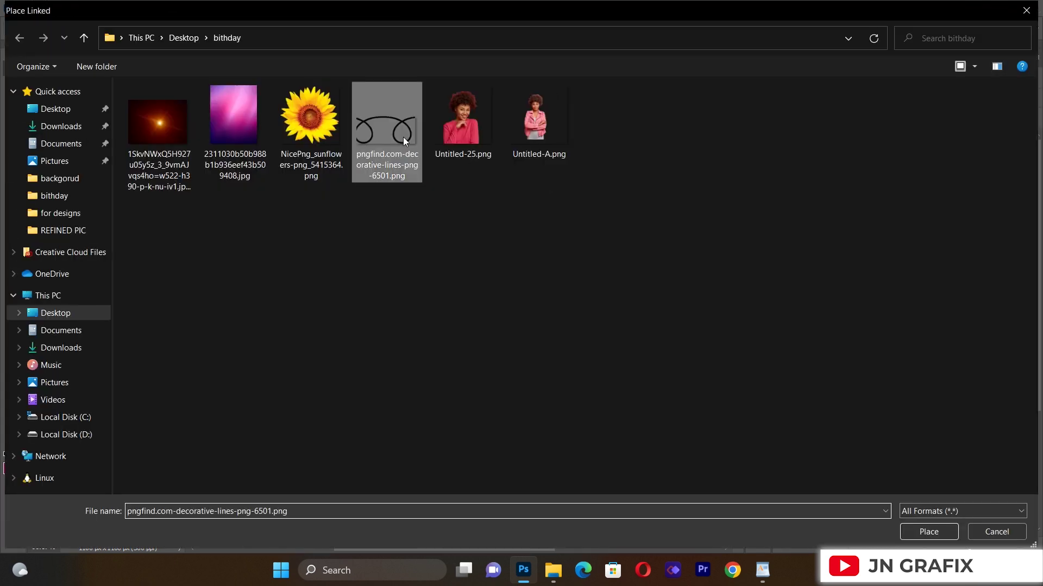
pyautogui.doubleClick(403, 137)
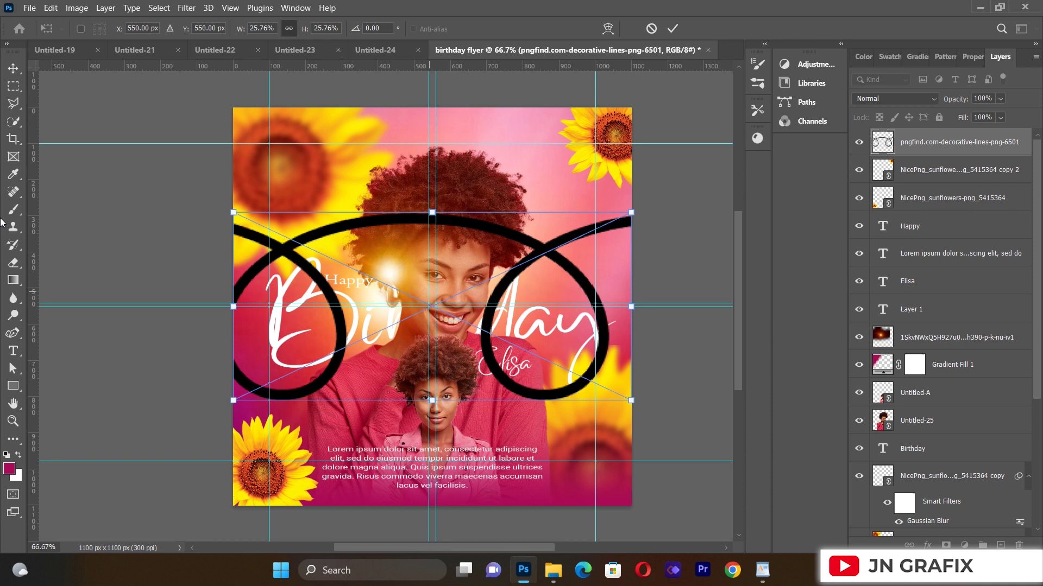
pyautogui.click(13, 68)
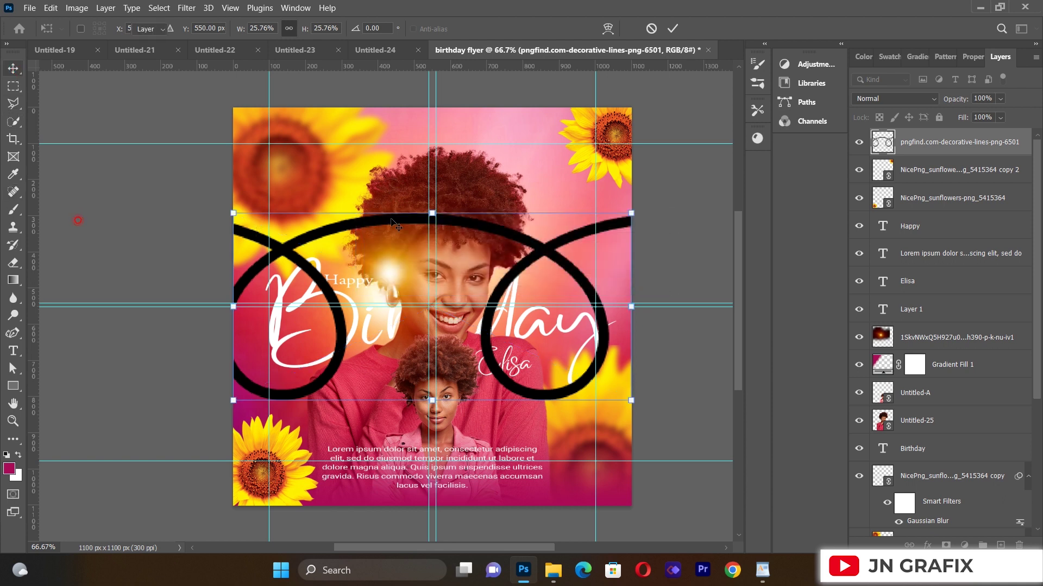
# Give the decorative lines layer a white Color Overlay in Blending Options
pyautogui.rightClick(940, 146)
pyautogui.click(838, 17)
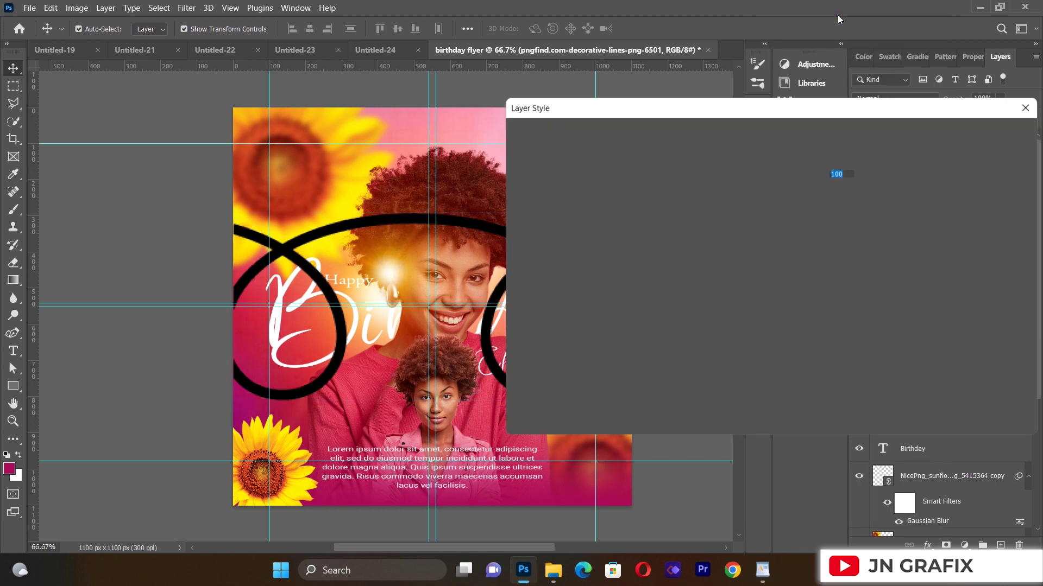
pyautogui.click(580, 296)
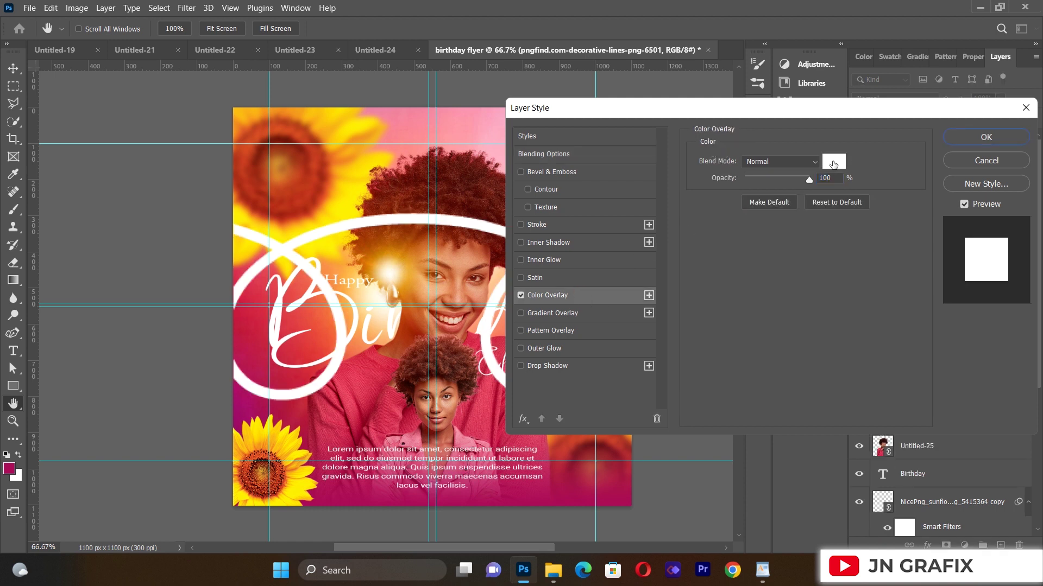
pyautogui.click(980, 137)
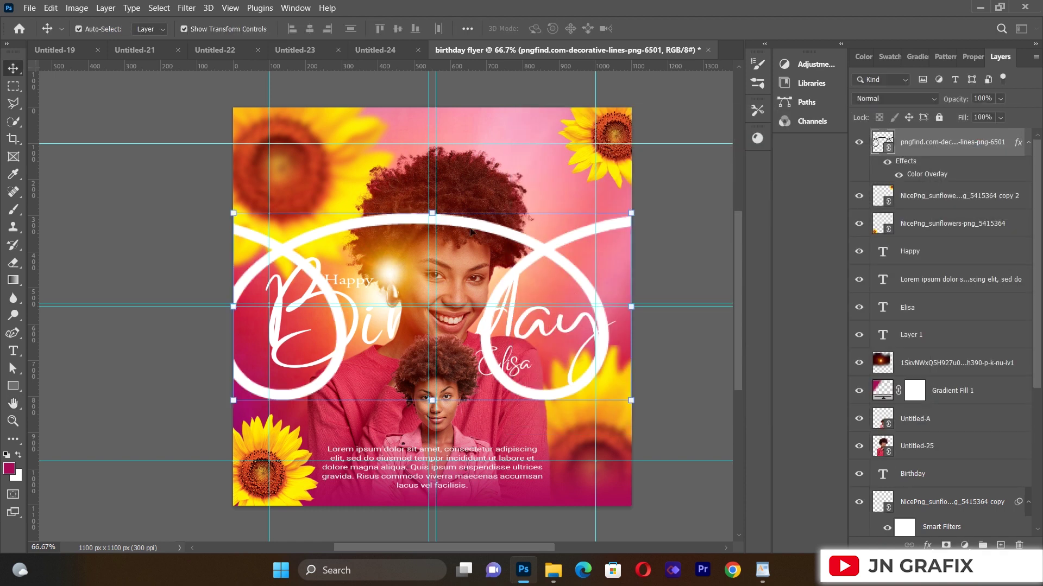
# Scale the decorative lines down to 4.73% as a small swirl at the lower right
pyautogui.click(631, 212)
pyautogui.moveTo(636, 211); pyautogui.dragTo(627, 483)
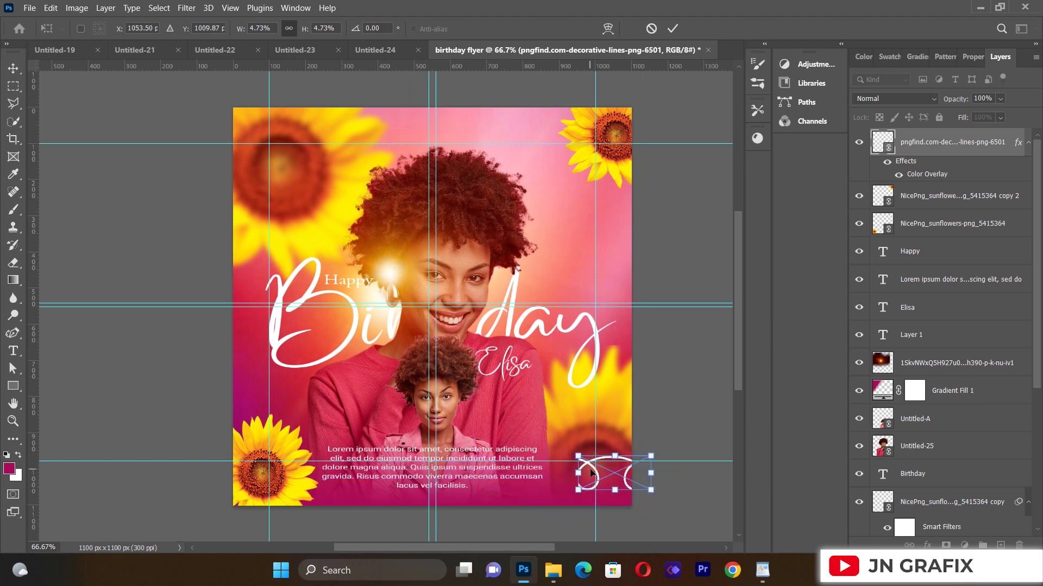
pyautogui.press('Return')
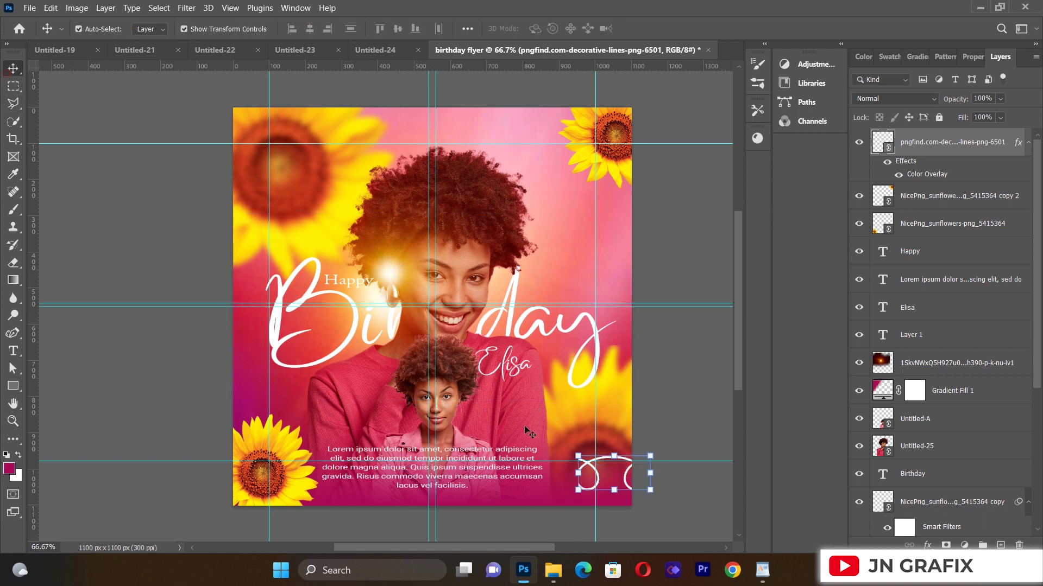
pyautogui.click(547, 483)
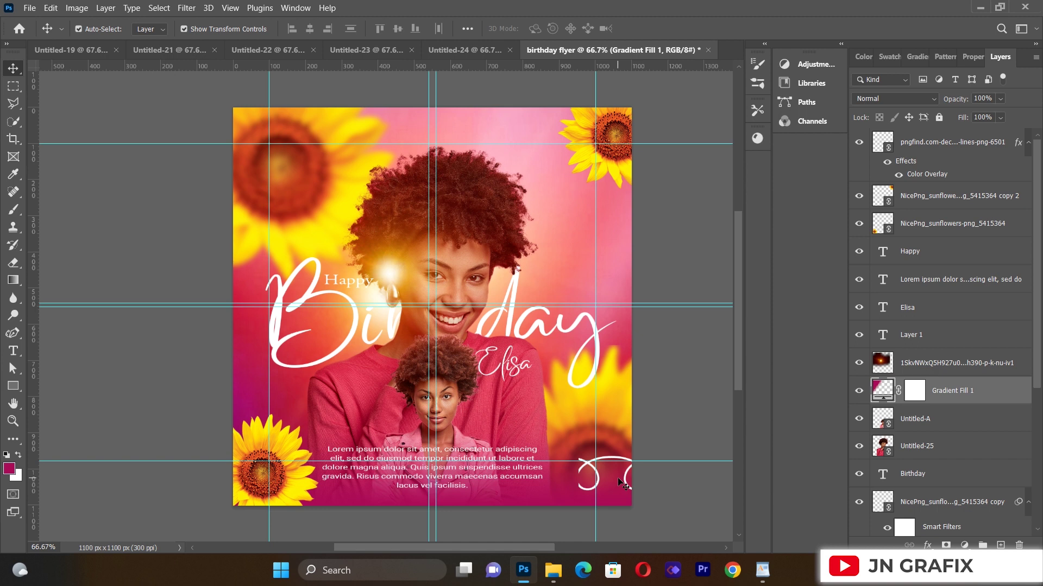
pyautogui.click(509, 355)
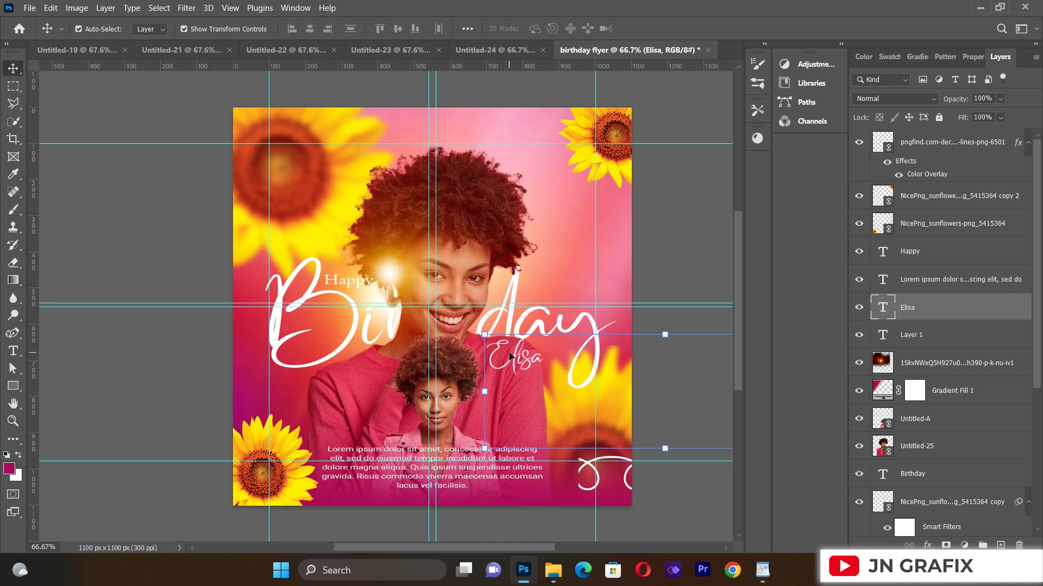